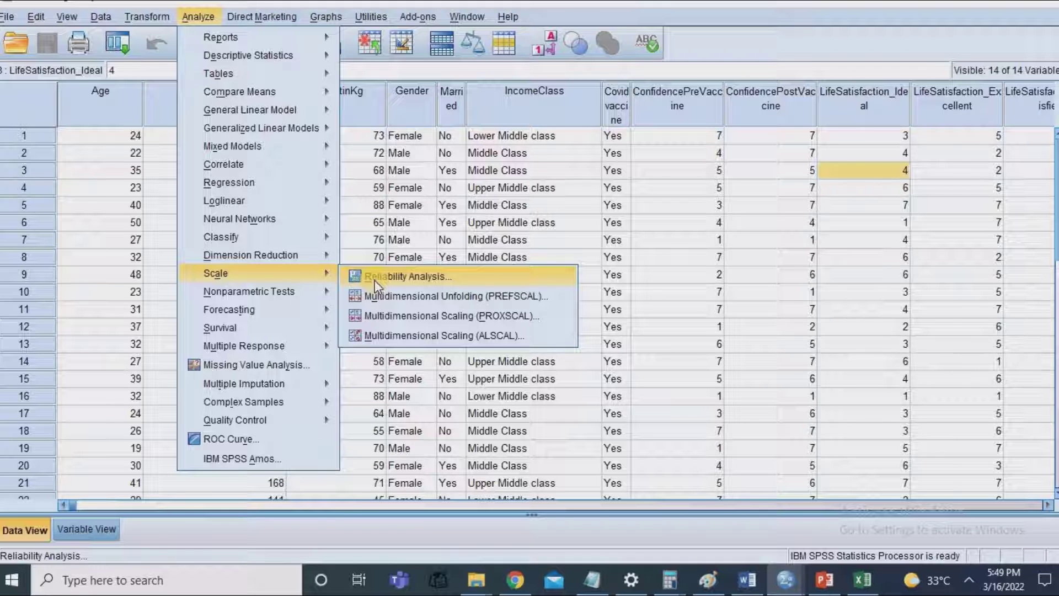
Step: Open Reliability Analysis and add the Ideal, Excellent, Satisfied, ImpThings and Lifeover LifeSatisfaction variables as items
click(375, 283)
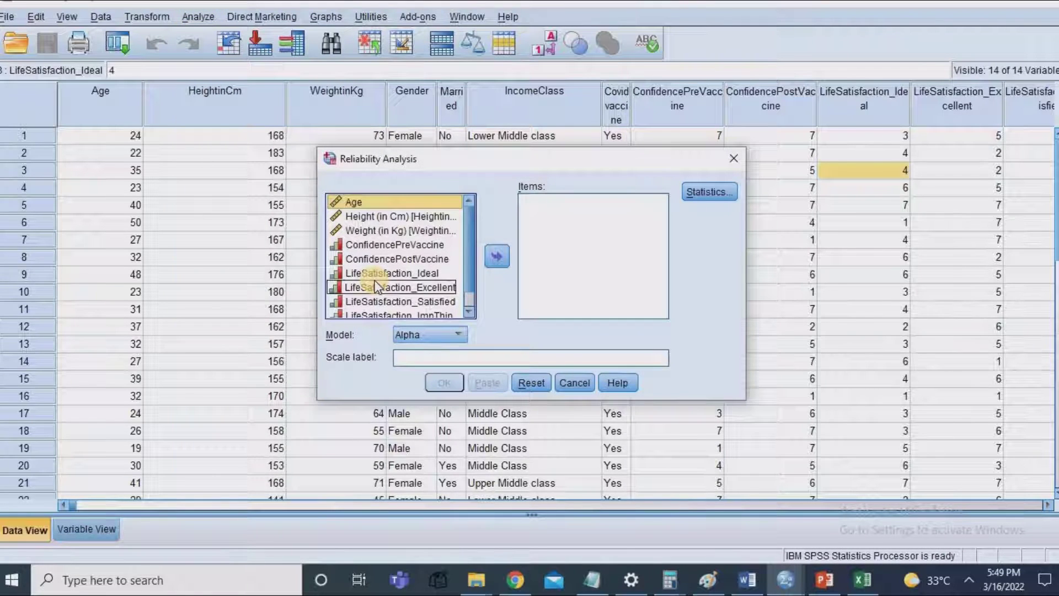
drag(471, 252, 471, 272)
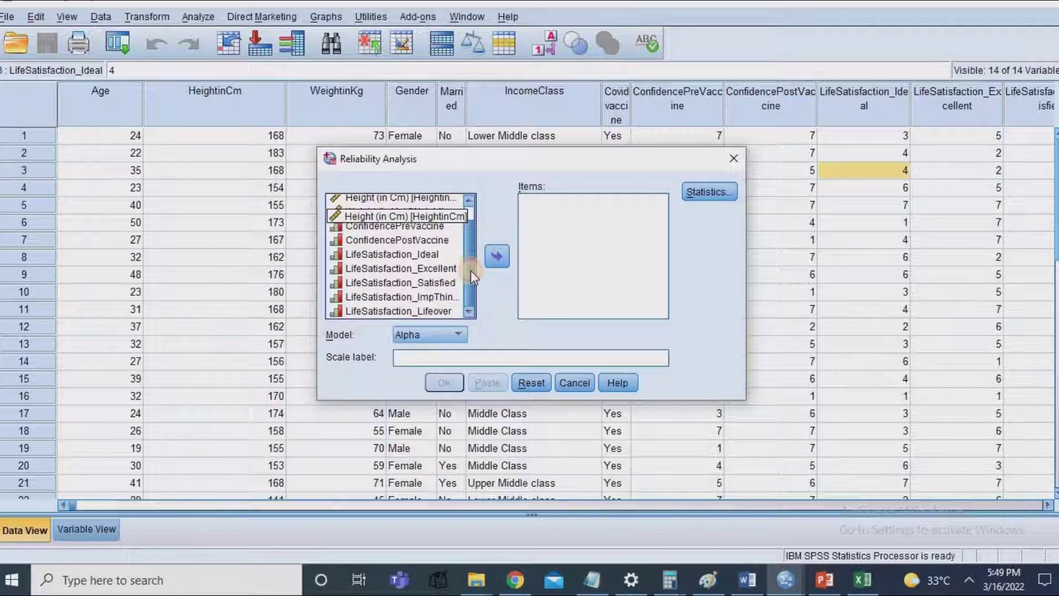
click(402, 253)
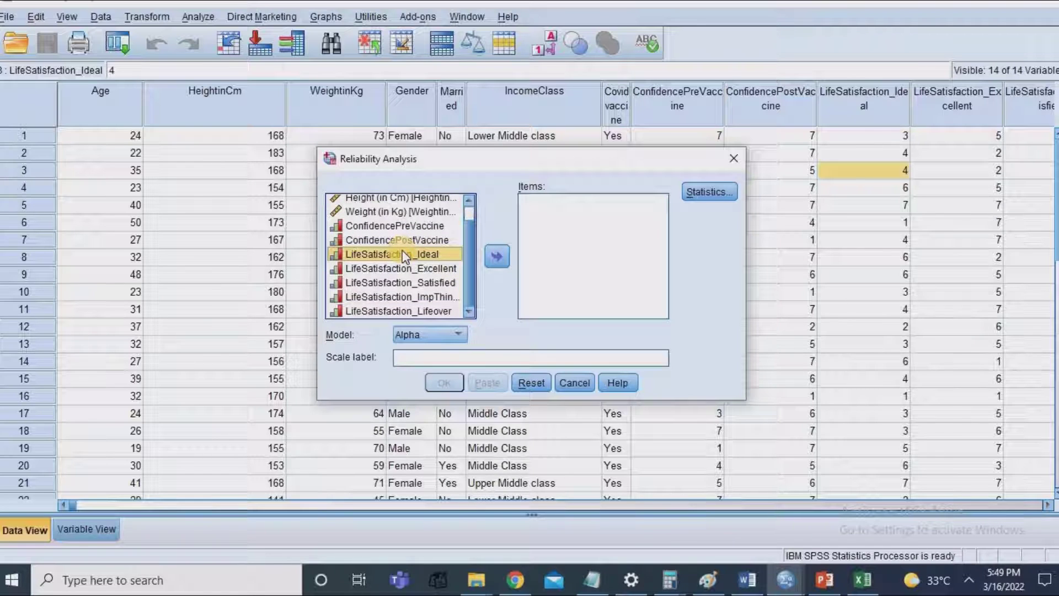
shift+click(375, 270)
shift+click(371, 287)
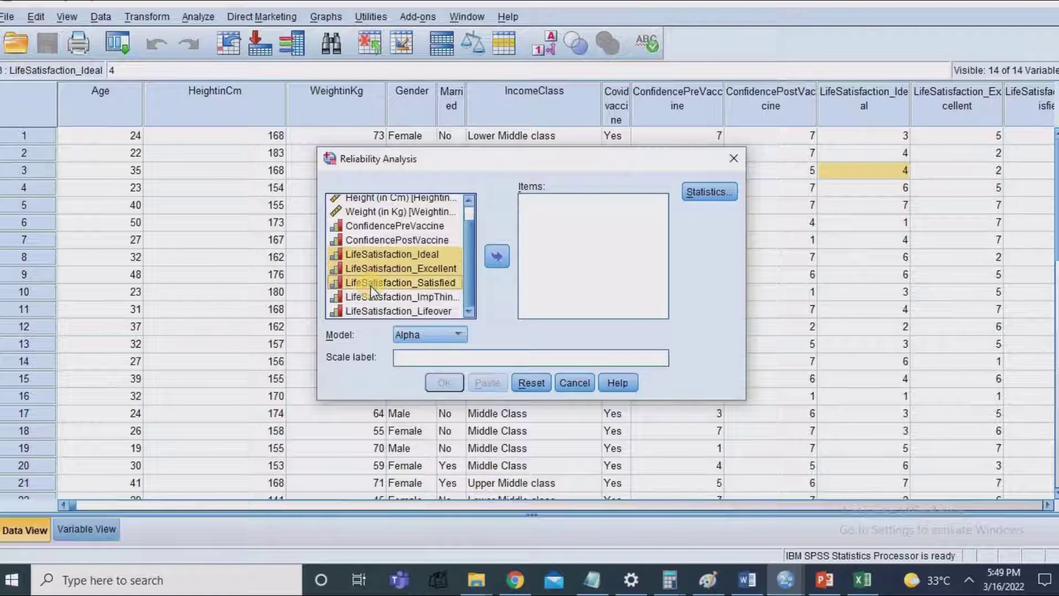
shift+click(371, 295)
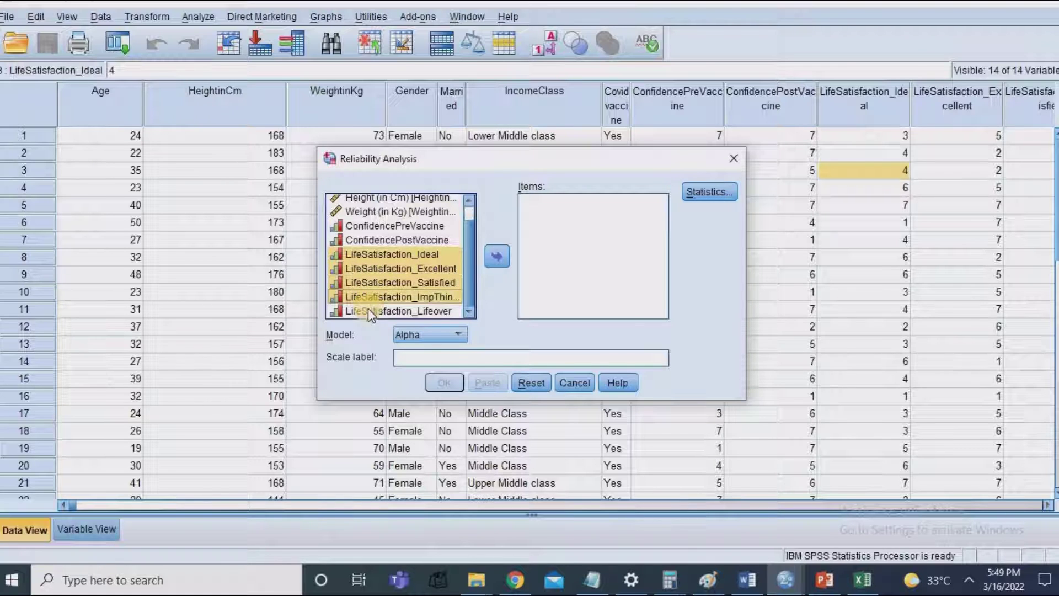
shift+click(368, 311)
click(495, 253)
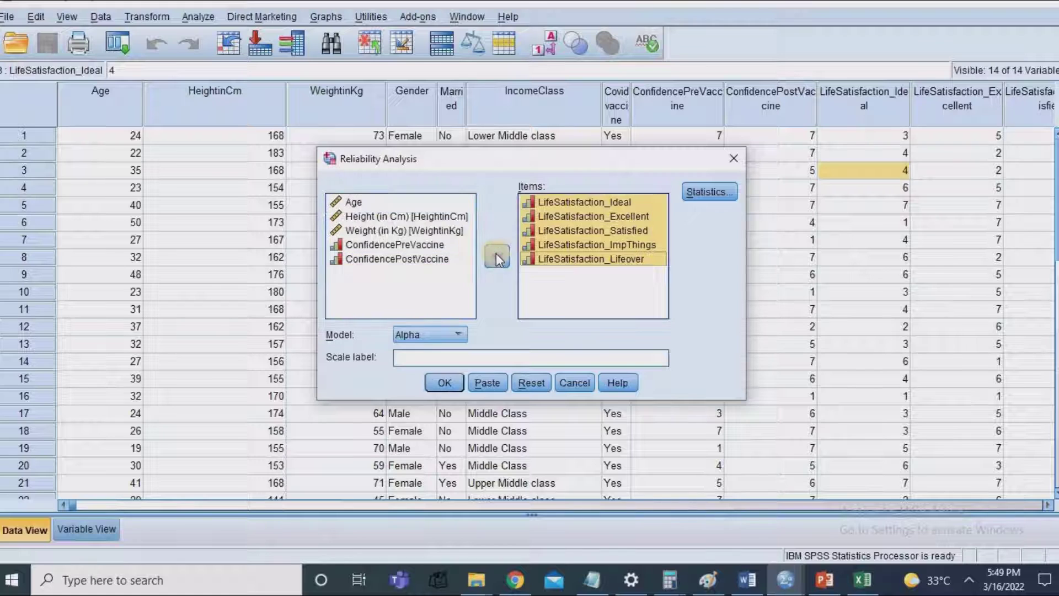
Step: Request the "Scale if item deleted" descriptives and run the reliability analysis with the Alpha model
click(716, 195)
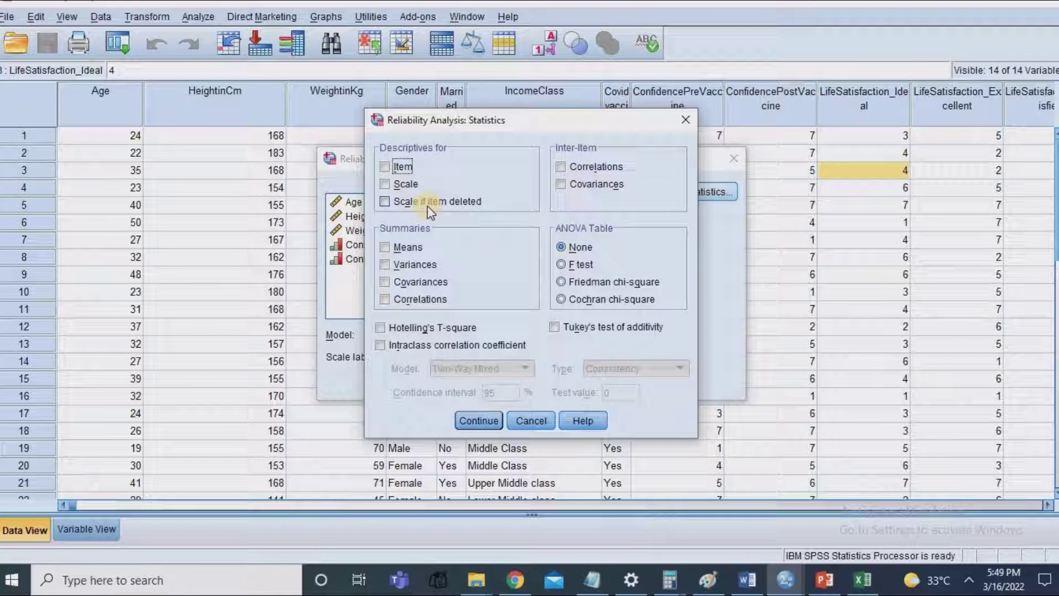
click(385, 202)
click(464, 420)
click(452, 383)
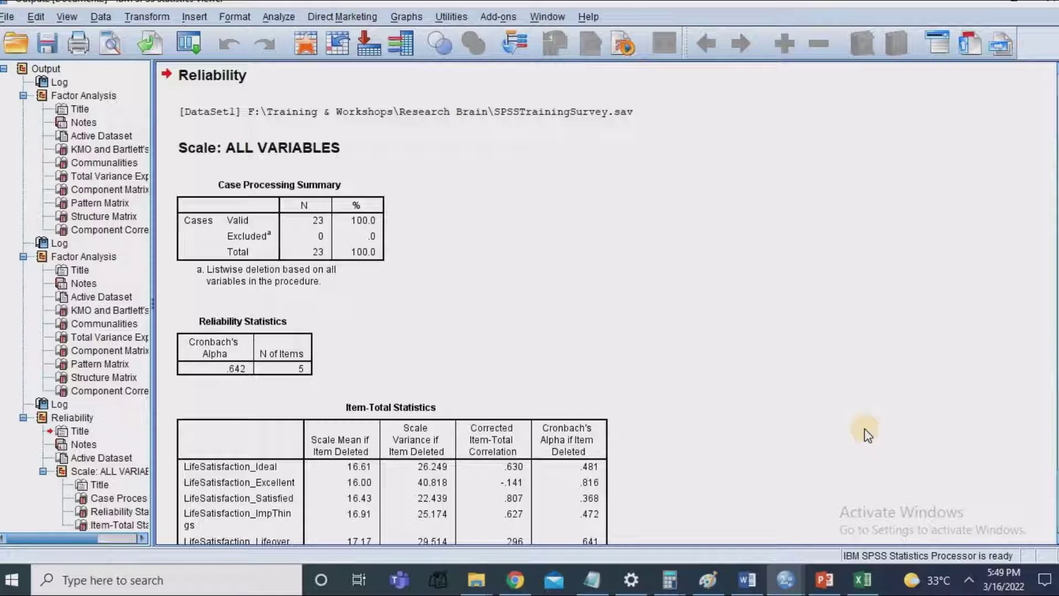
click(818, 397)
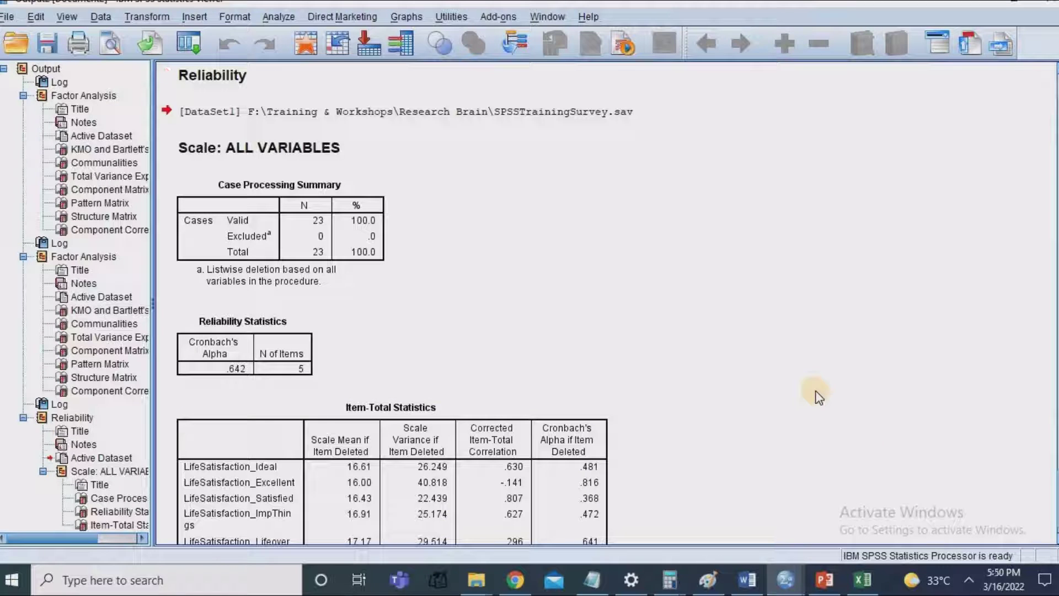
click(894, 396)
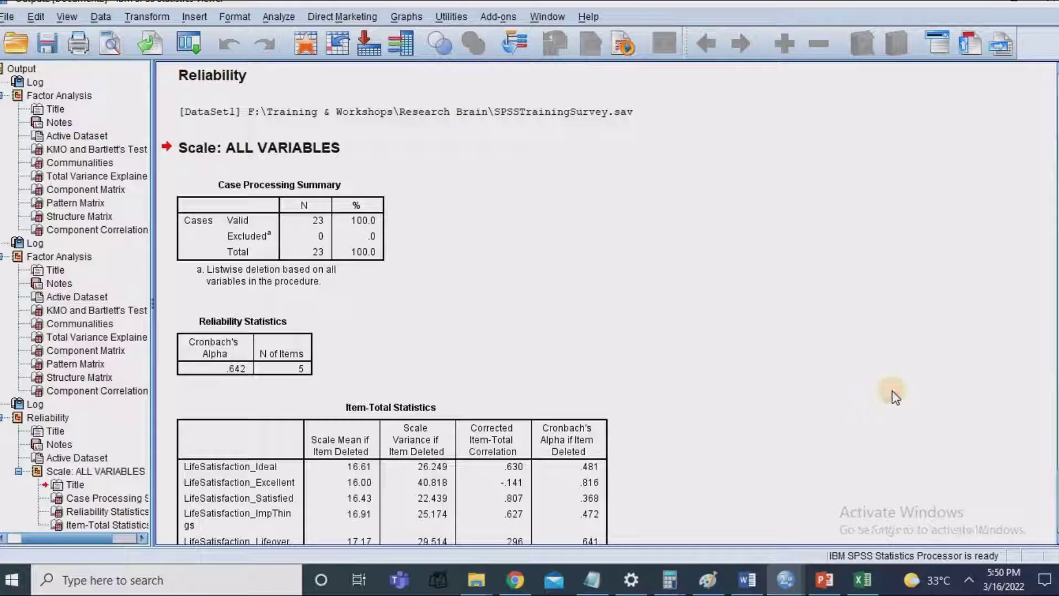
click(893, 395)
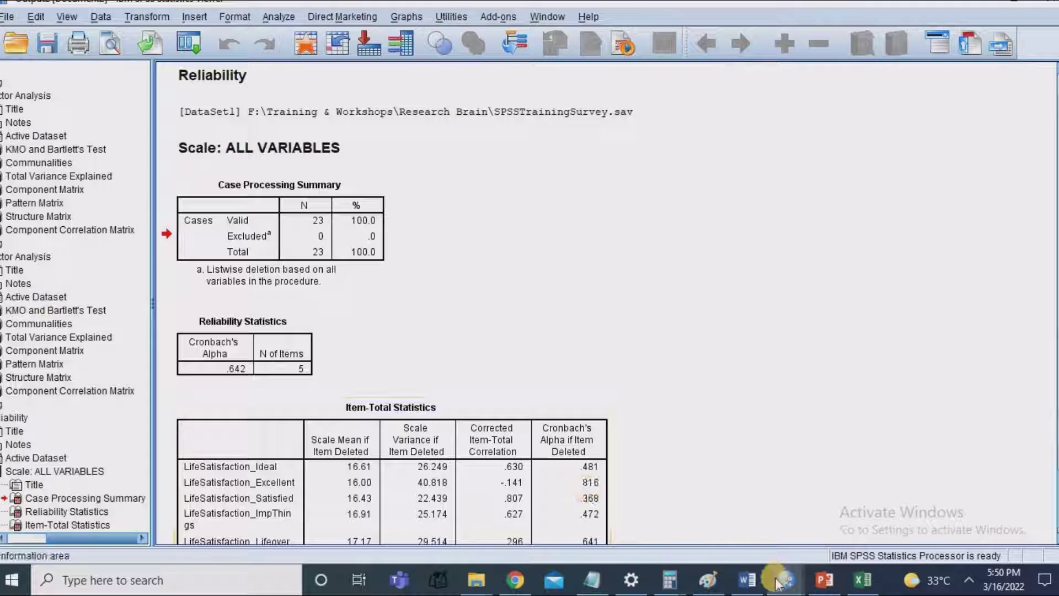
Step: Return to the survey dataset, remove LifeSatisfaction_Excellent from the reliability items, and rerun the analysis
mouse_move(786, 579)
click(740, 544)
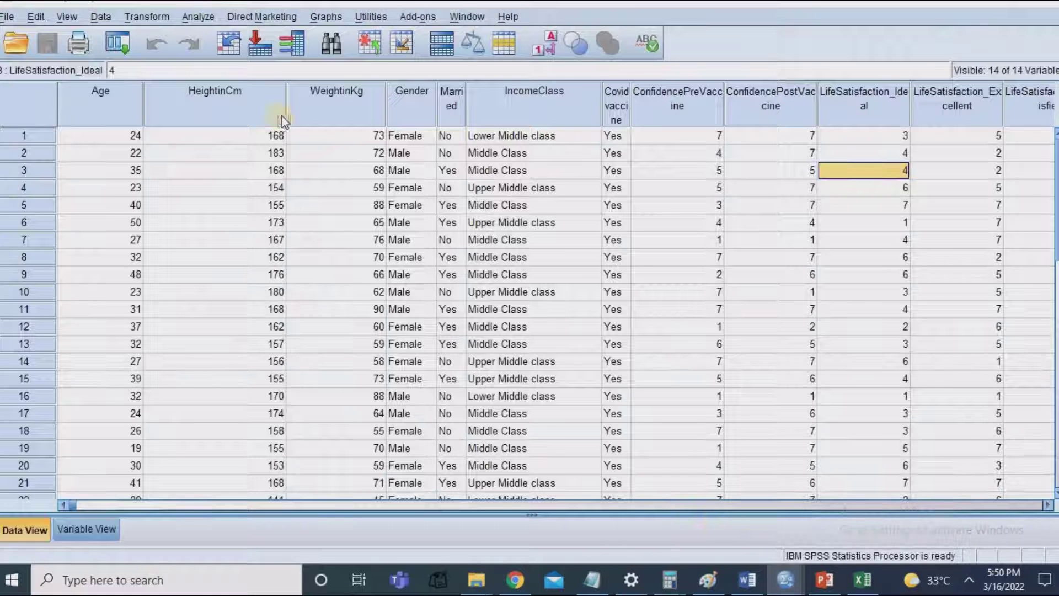
click(204, 21)
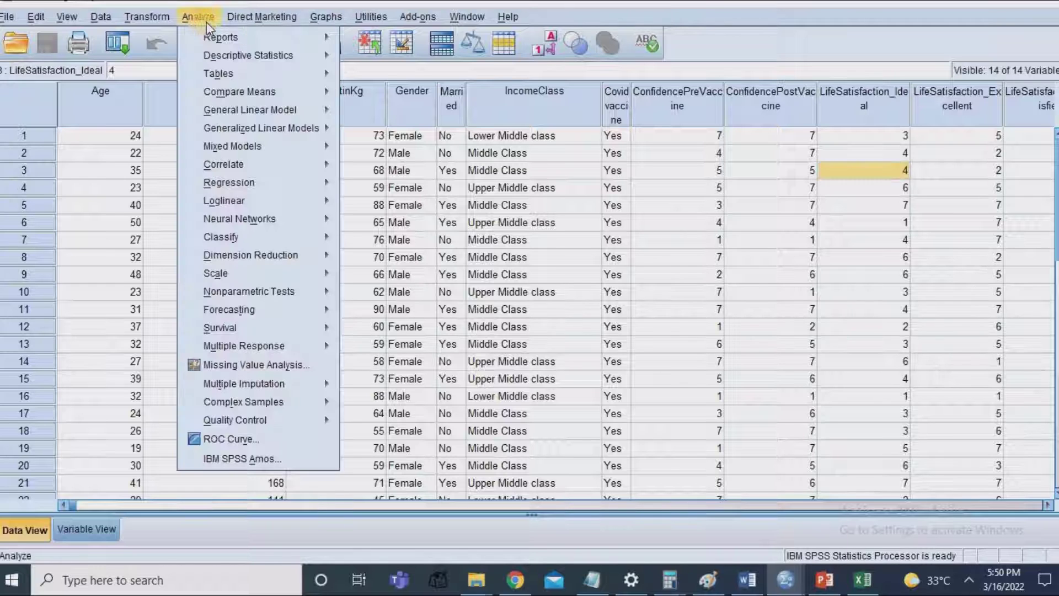
mouse_move(249, 273)
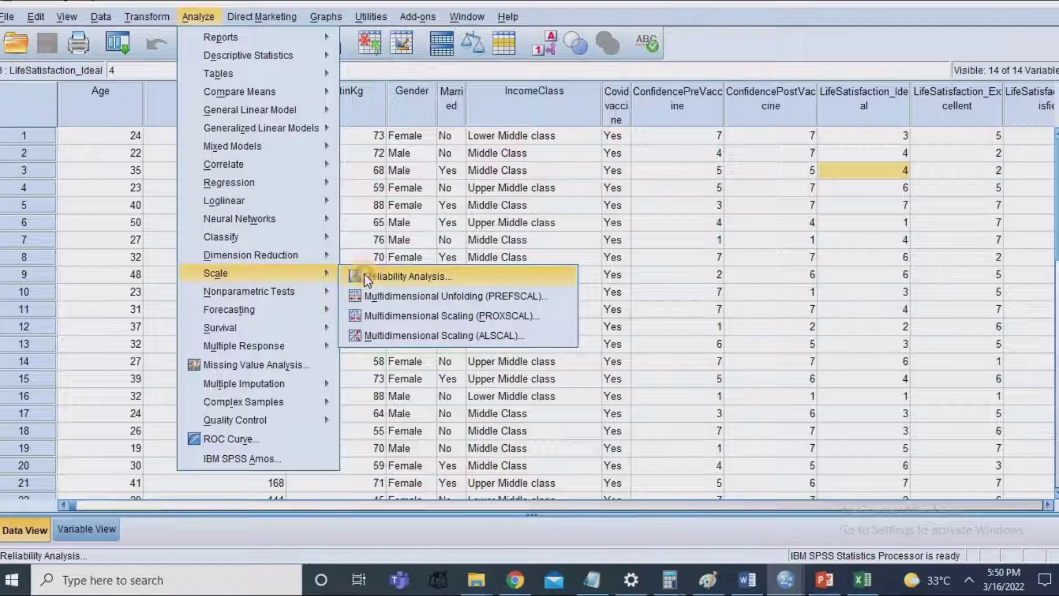
click(364, 273)
click(591, 217)
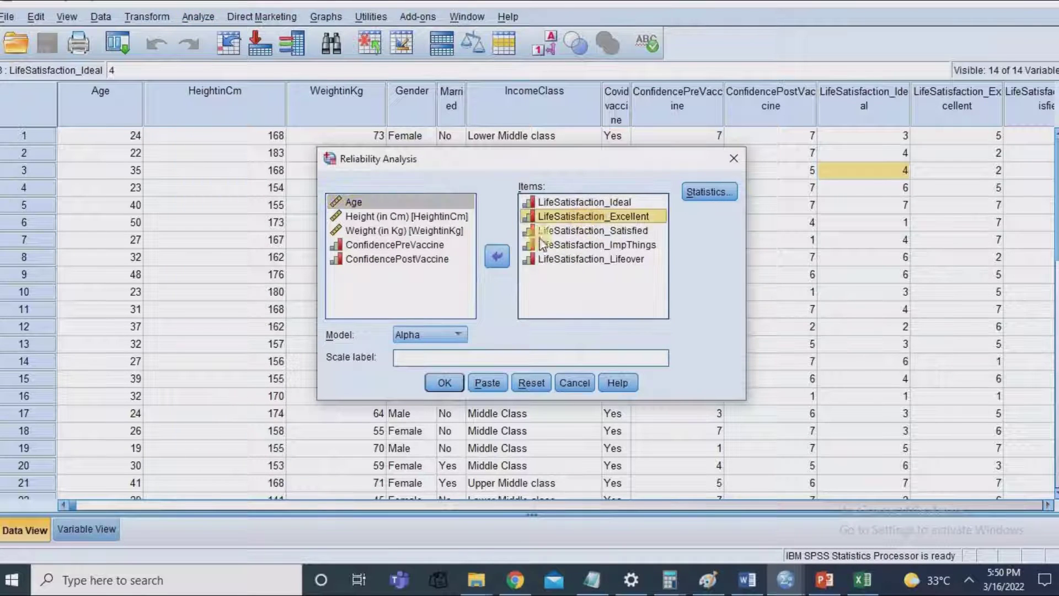
click(497, 256)
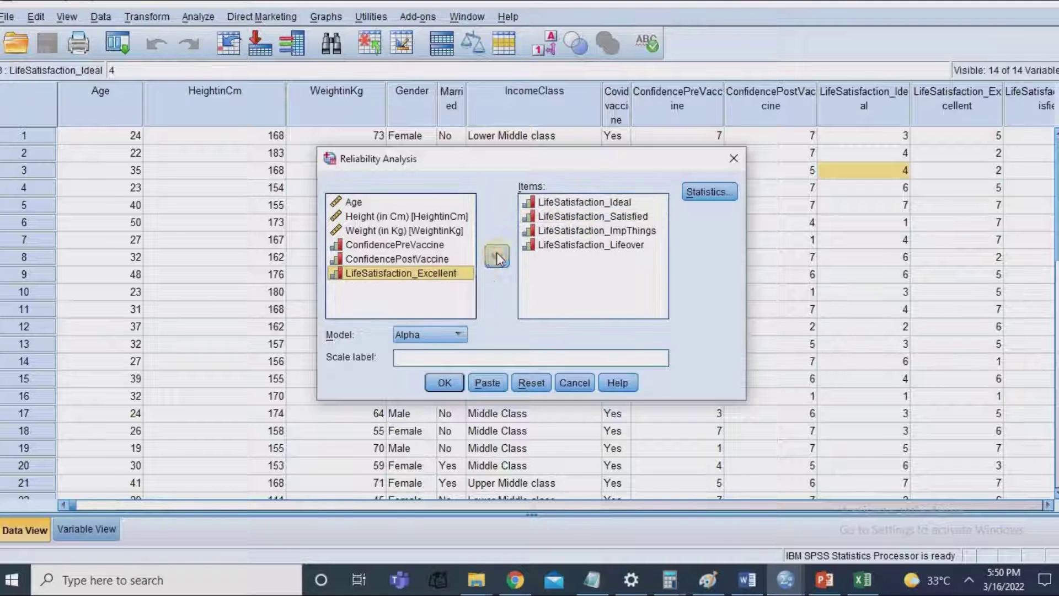
click(445, 382)
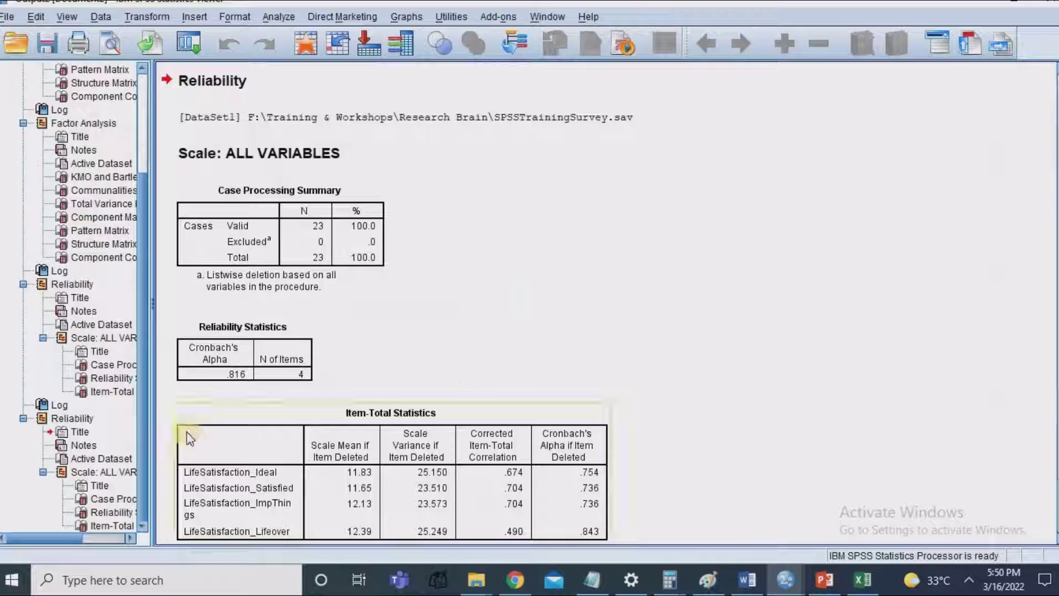
click(226, 359)
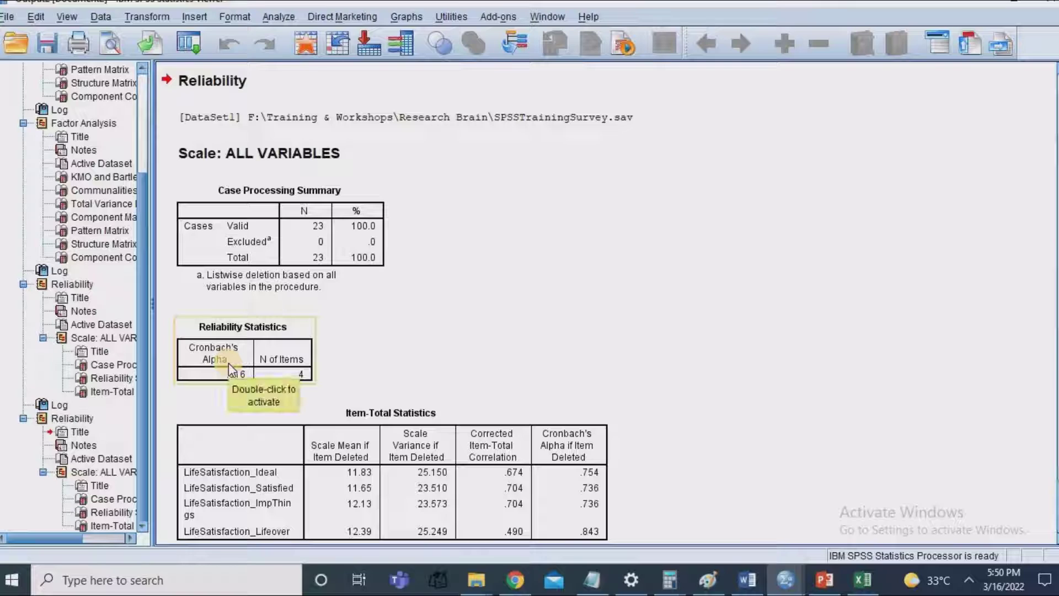
click(407, 396)
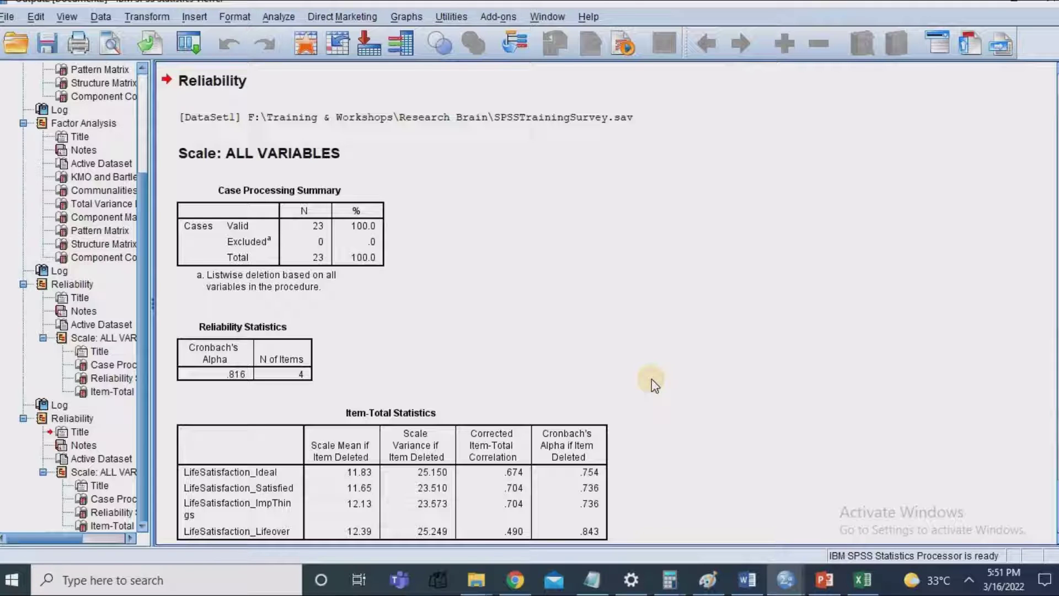
Step: Open Factor Analysis for the survey dataset and keep KMO and Bartlett's test of sphericity selected in the descriptives
mouse_move(785, 579)
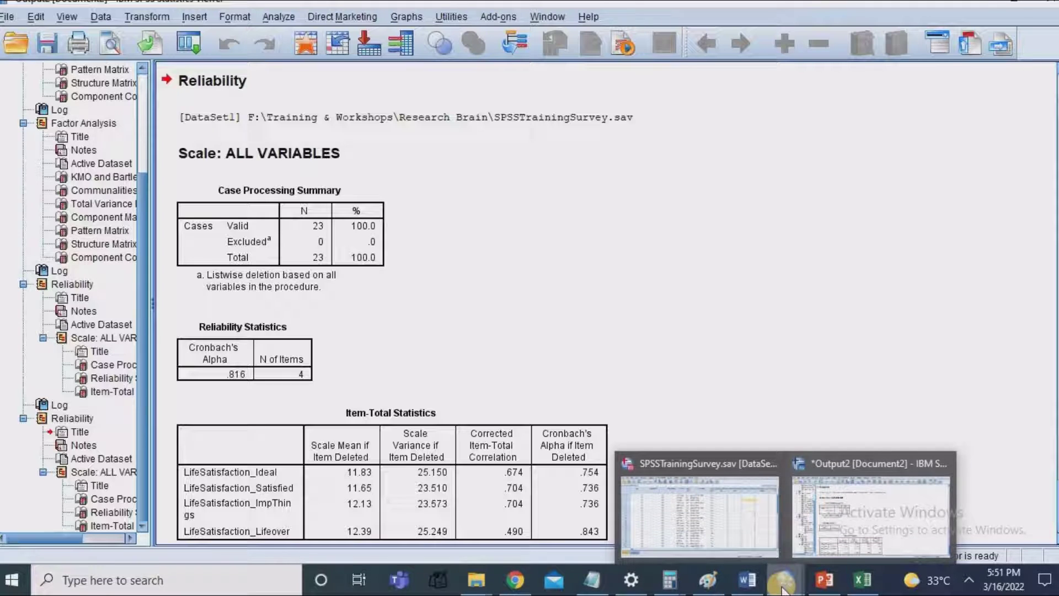
click(711, 511)
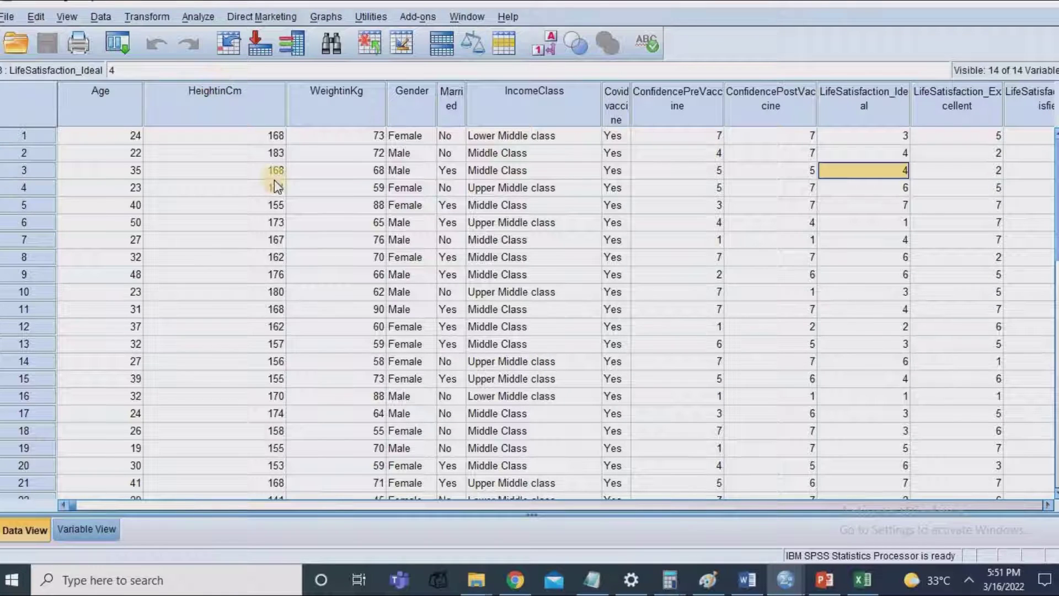
click(189, 18)
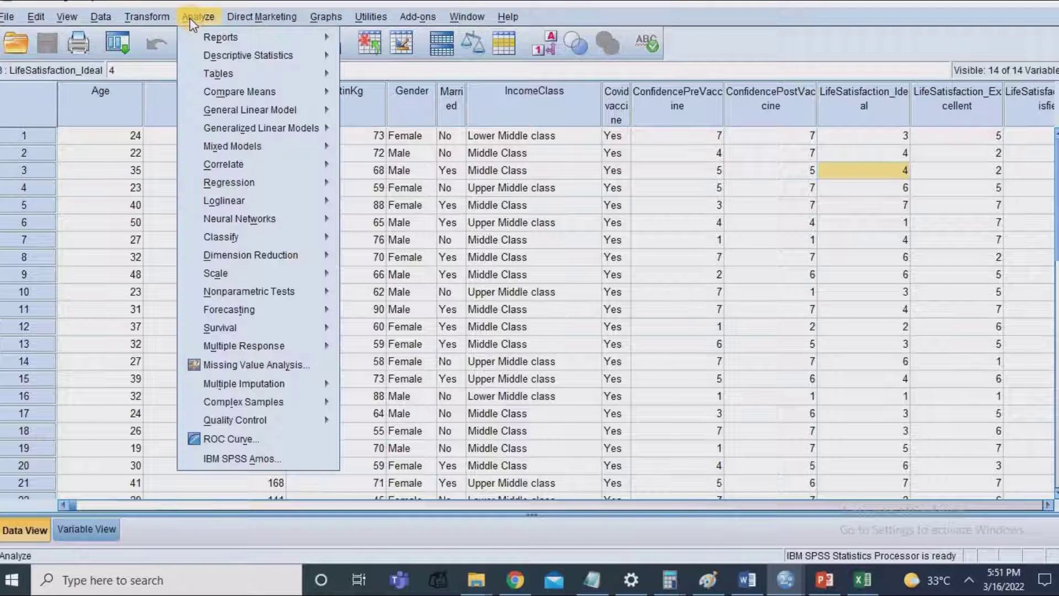
mouse_move(237, 253)
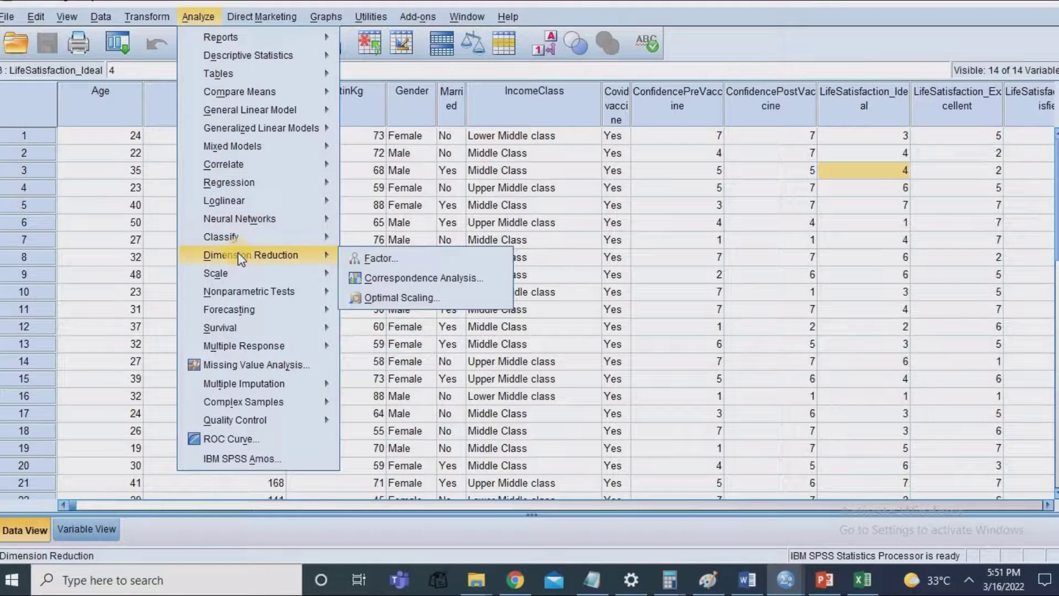
click(356, 260)
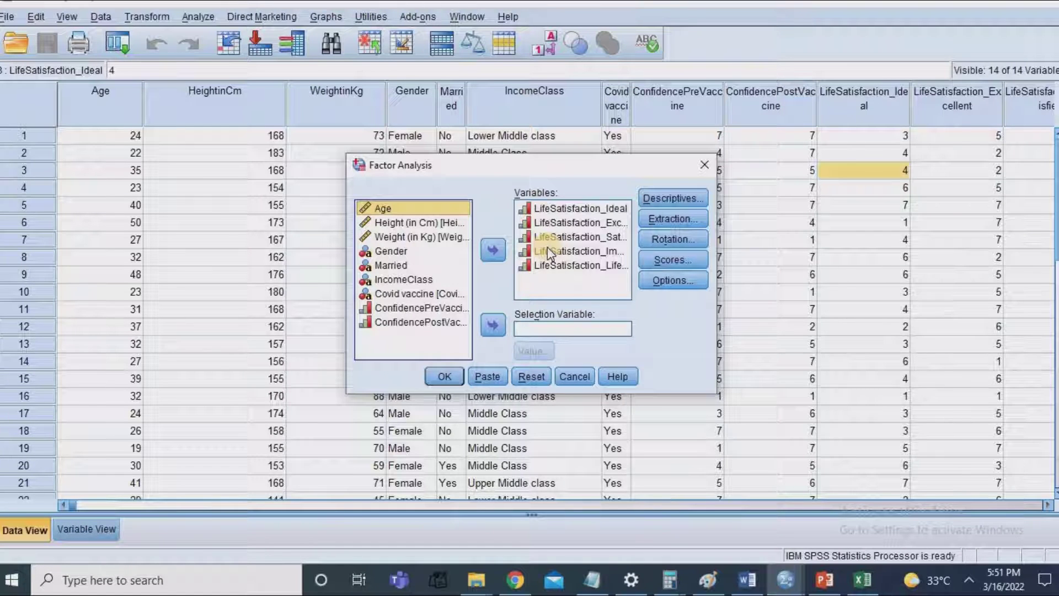
click(666, 200)
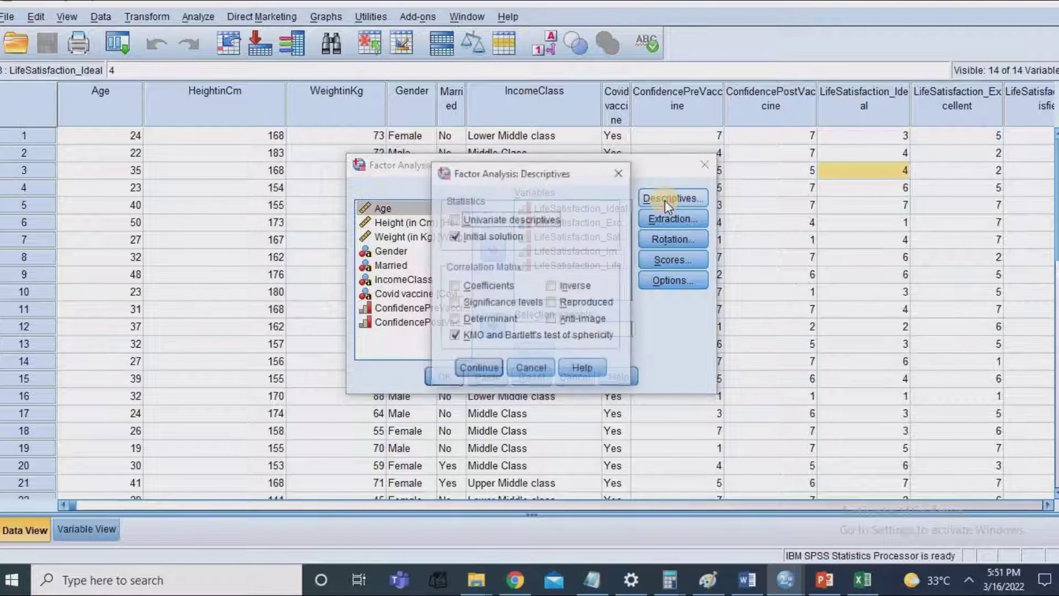
click(457, 339)
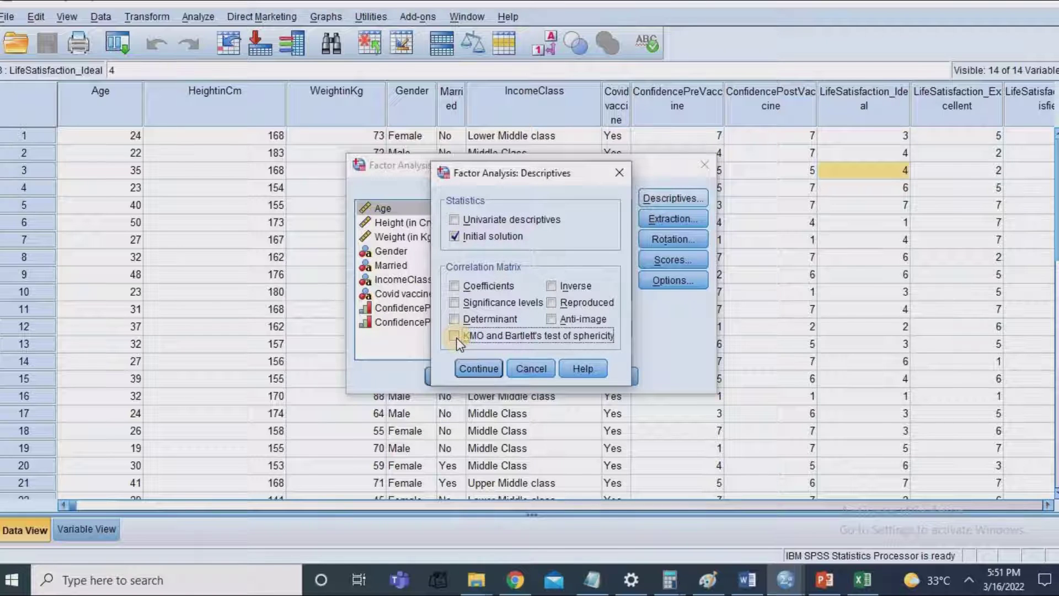
click(456, 337)
click(467, 368)
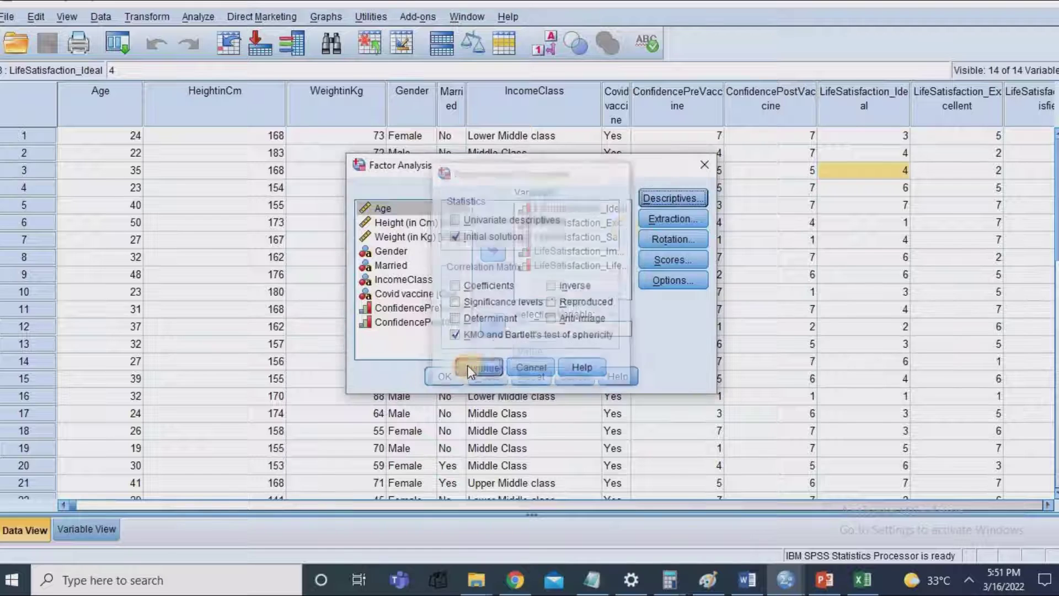
Step: Accept the Principal components extraction settings and set the factor rotation method to Direct Oblimin
click(667, 220)
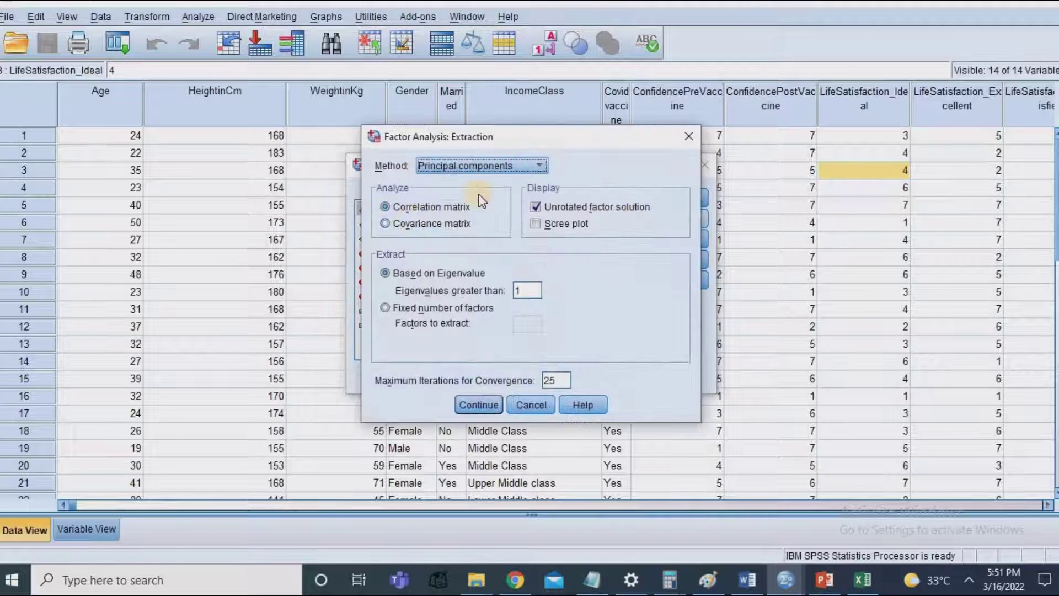
click(483, 400)
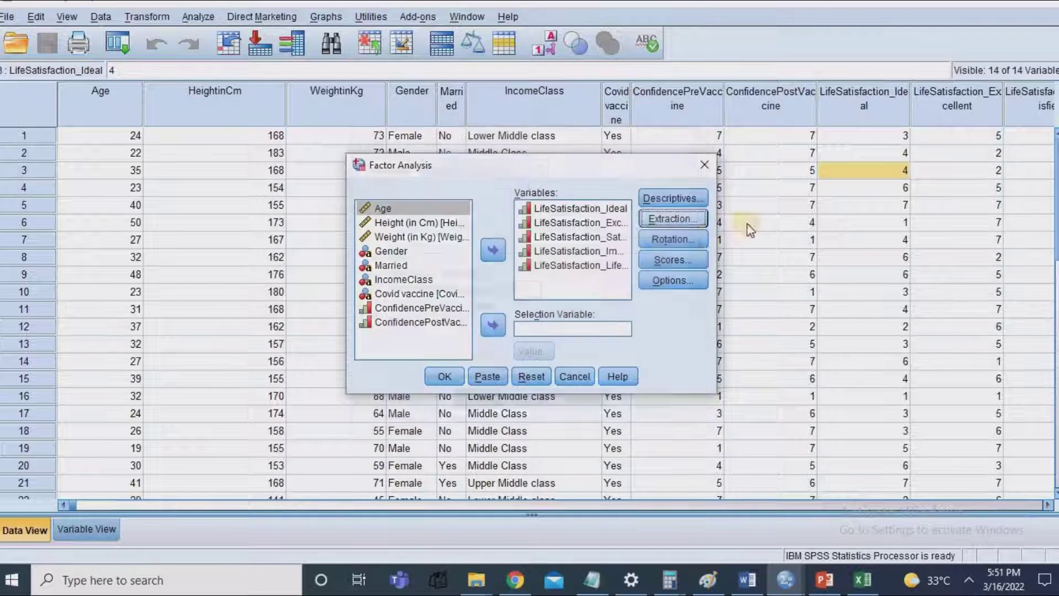
click(694, 238)
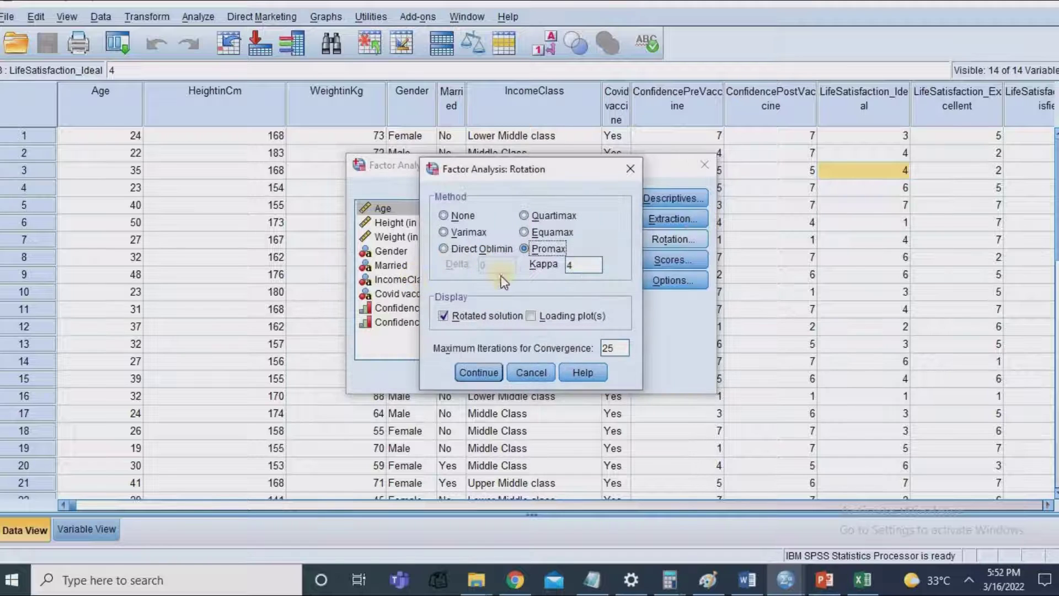
click(443, 249)
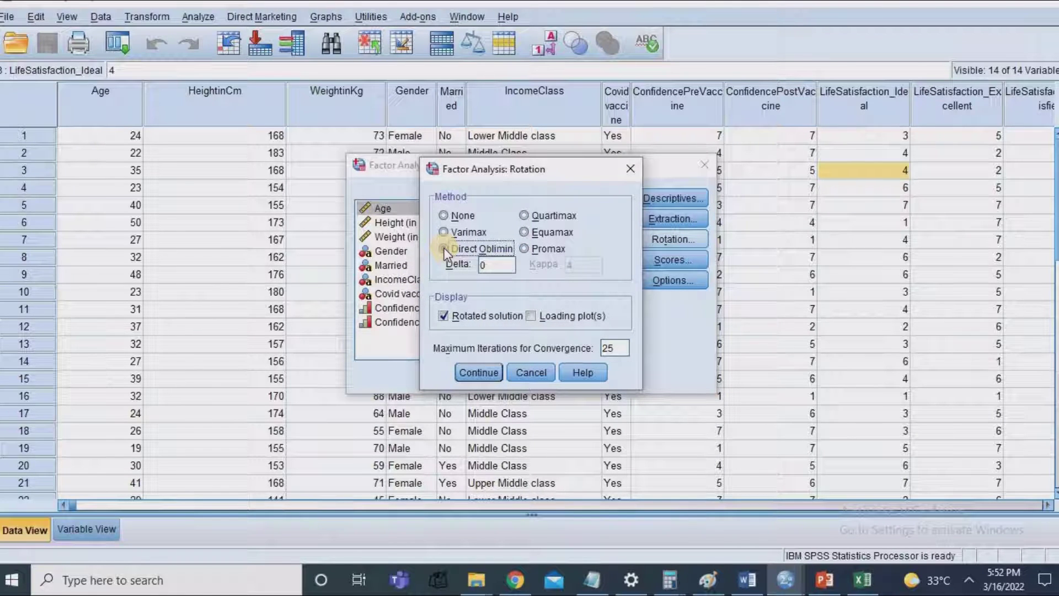
click(480, 372)
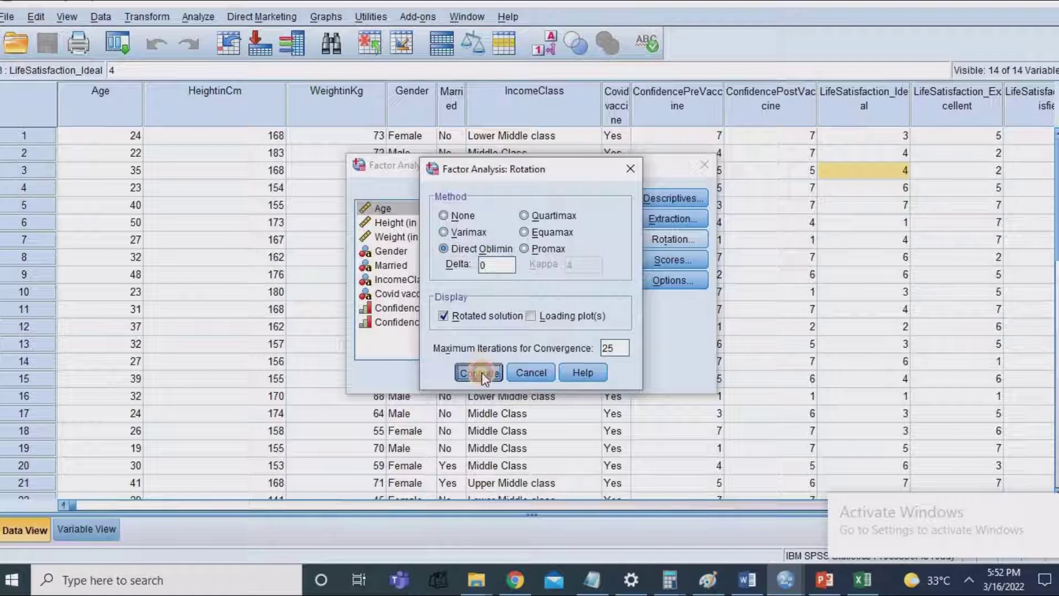
Step: Leave the factor scores unsaved, keep small coefficients suppressed below an absolute value of .4, and run the factor analysis
click(674, 259)
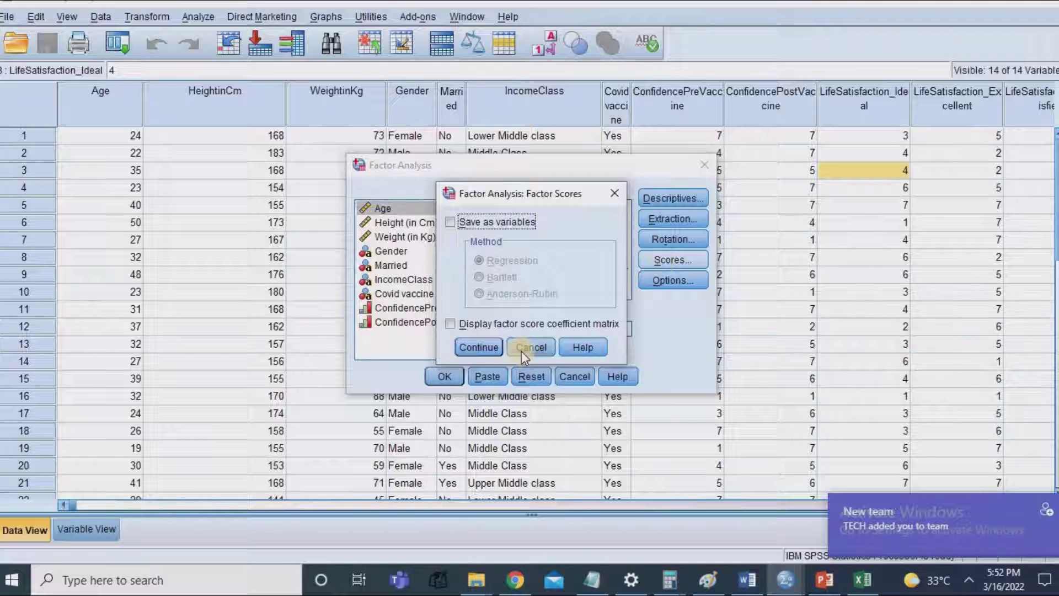
click(528, 346)
click(663, 282)
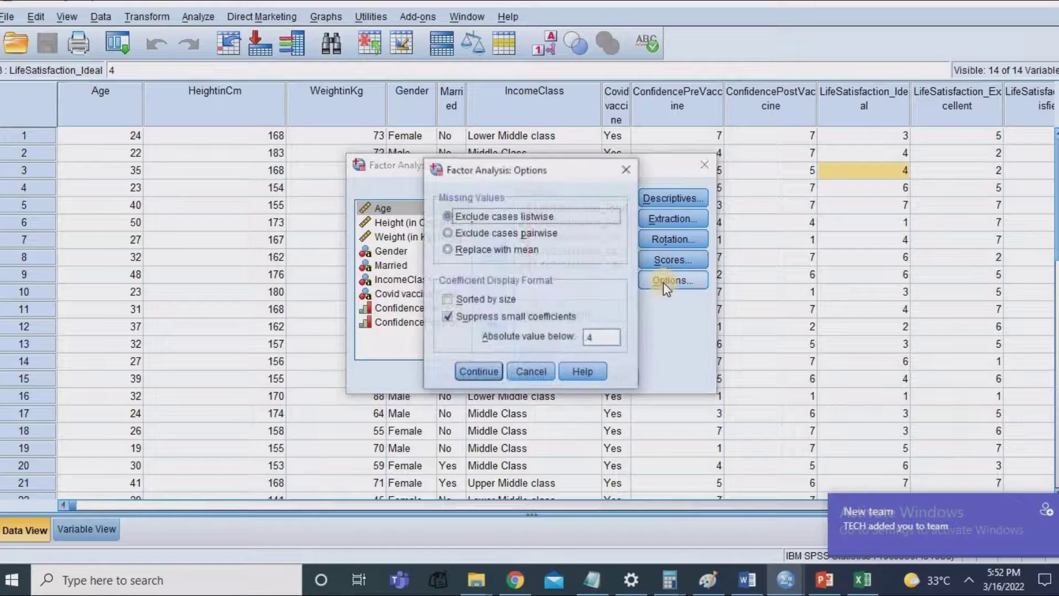
double_click(603, 332)
click(601, 334)
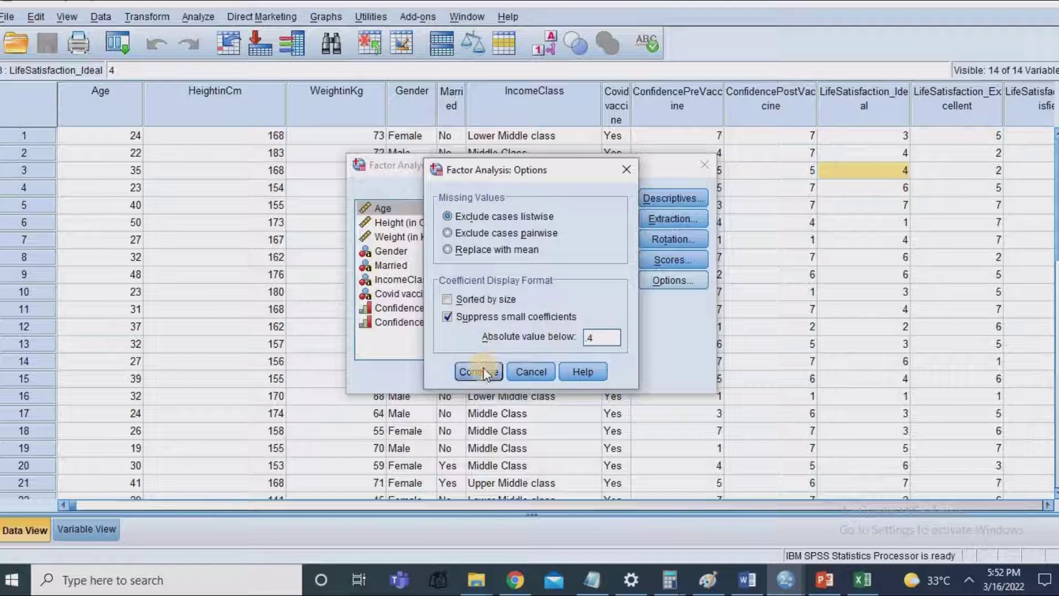
click(464, 373)
click(440, 376)
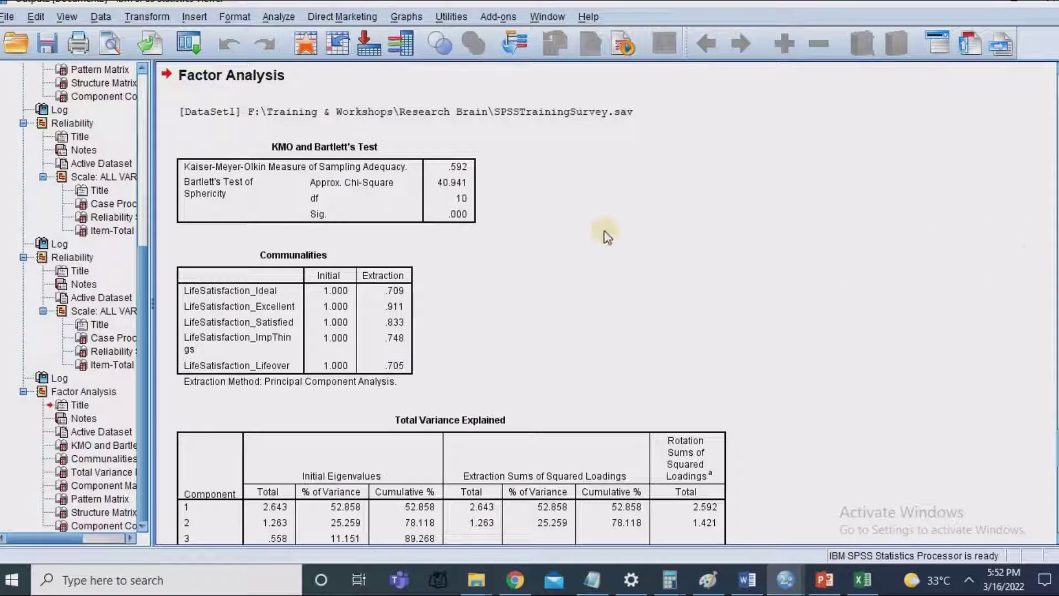
Step: Copy the Pattern Matrix table from the factor analysis output and paste it into the blank Excel sheet at cell A4
click(458, 214)
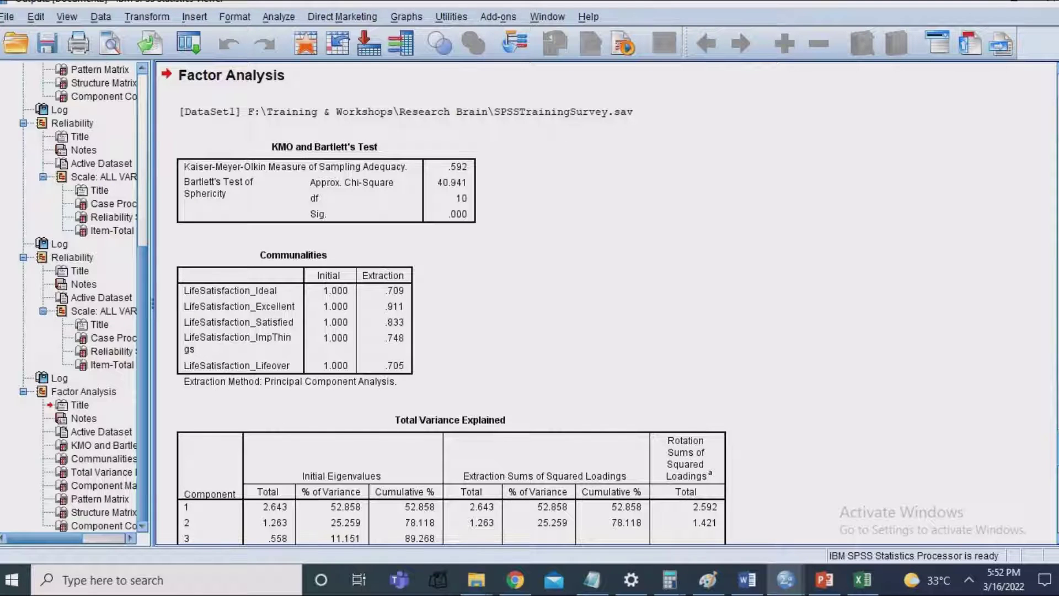
scroll(451, 303, down, 10)
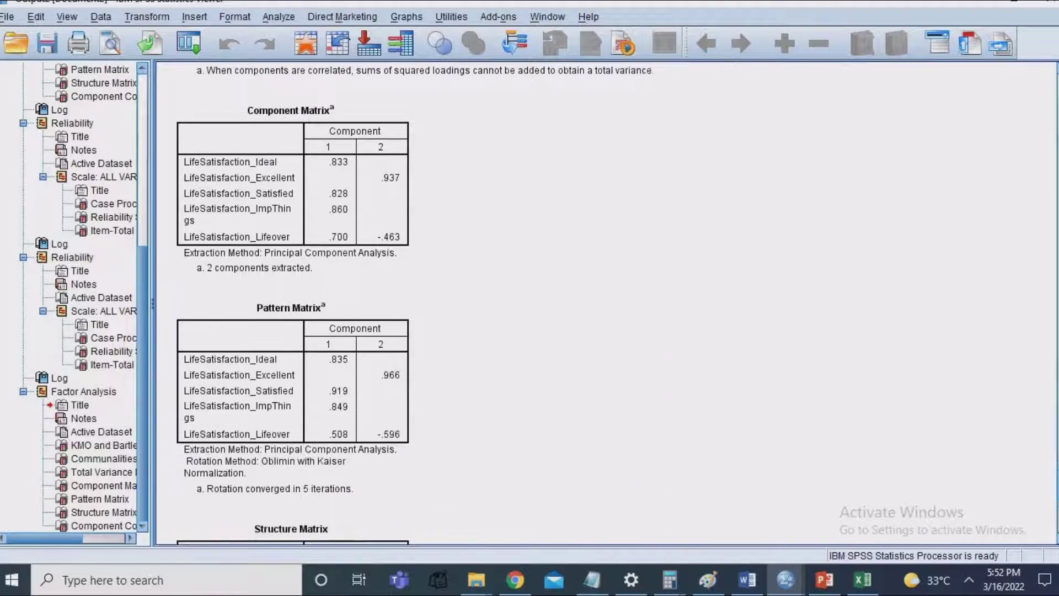
scroll(1041, 480, down, 4)
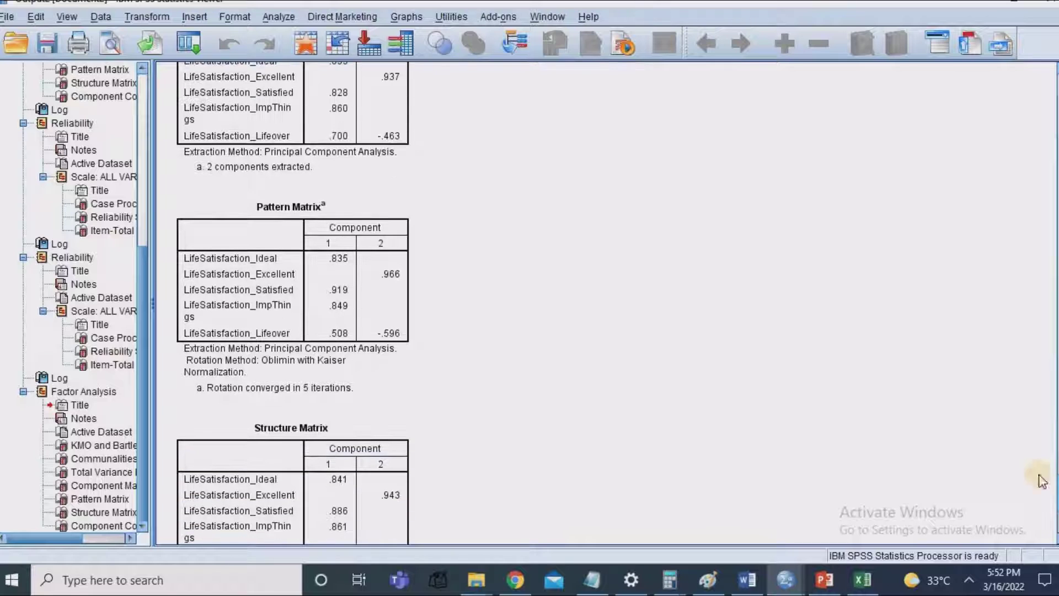
click(330, 264)
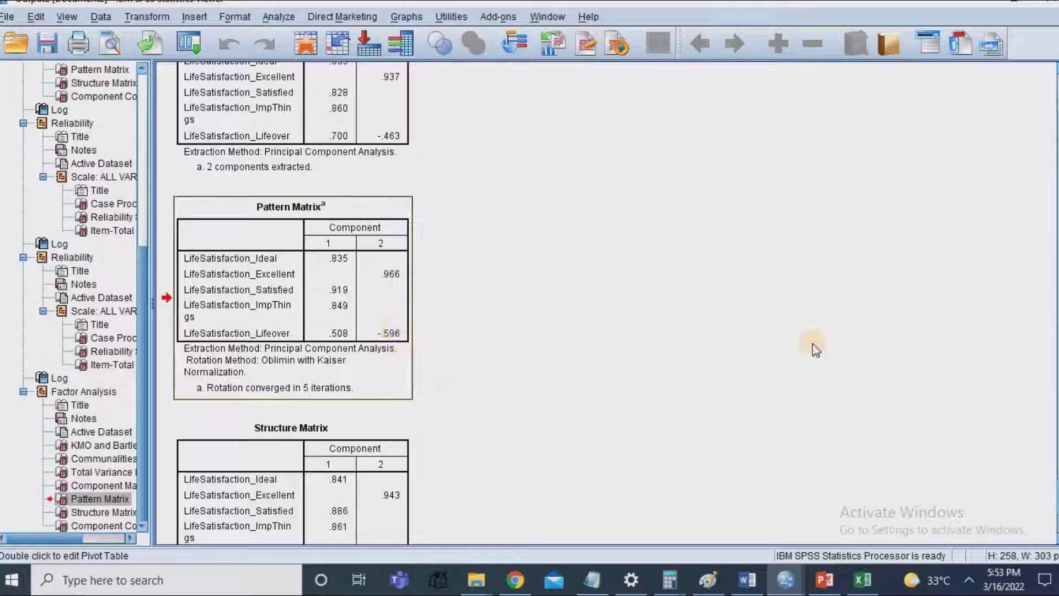
click(302, 241)
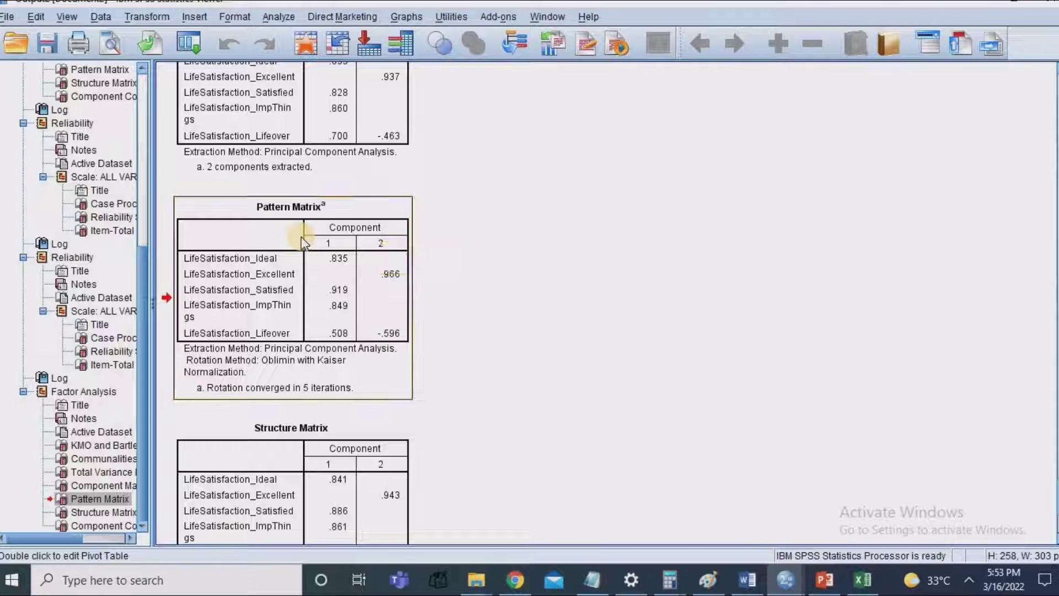
click(864, 580)
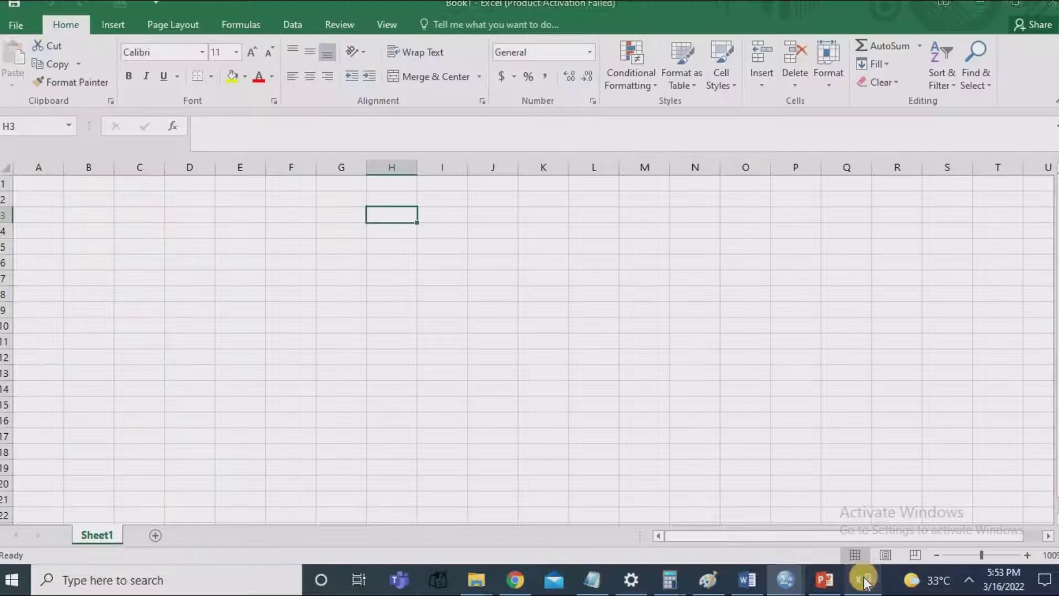
click(45, 227)
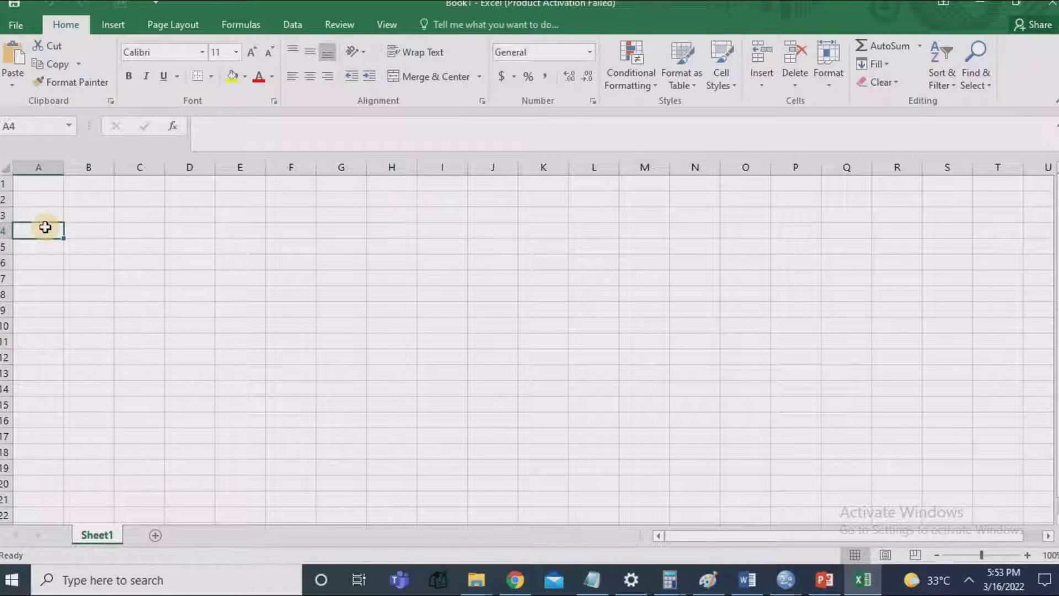
key(ctrl+v)
click(301, 320)
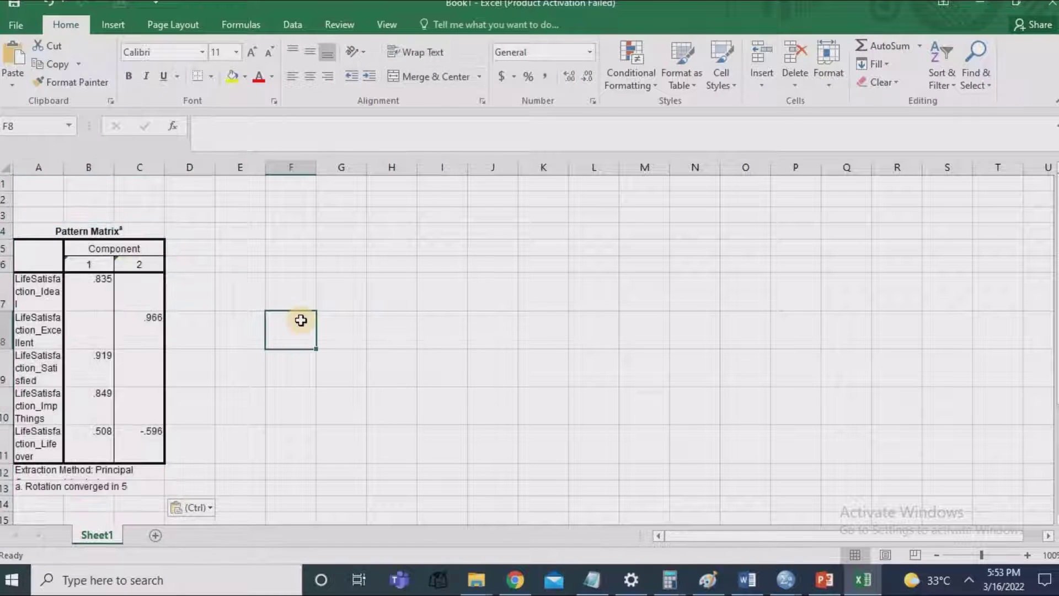
Step: Copy the Component Correlation Matrix from the SPSS output and paste it into the Excel sheet at cell A17
click(786, 581)
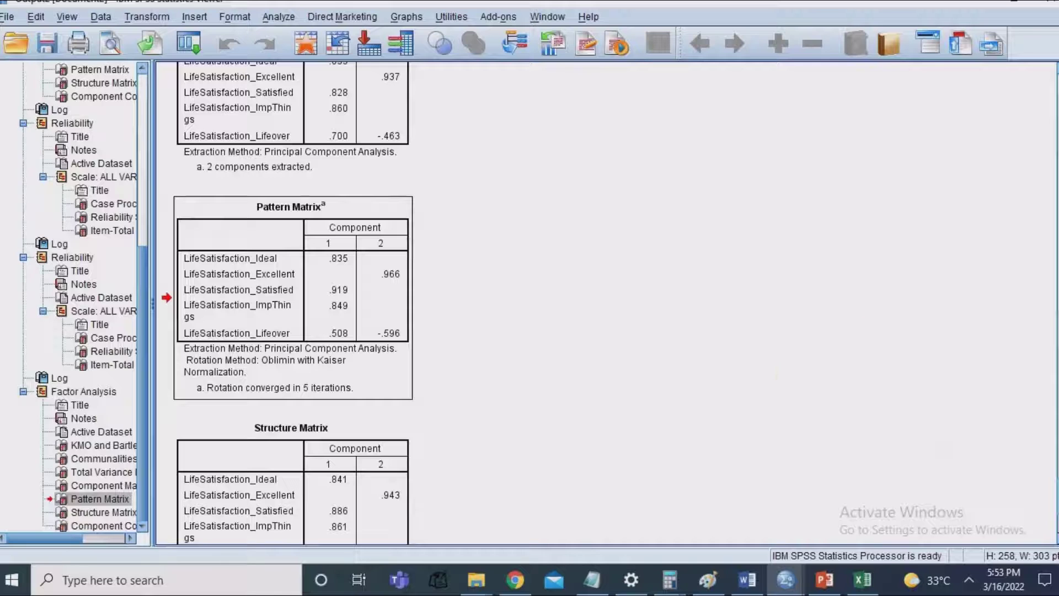
scroll(433, 385, down, 5)
click(299, 426)
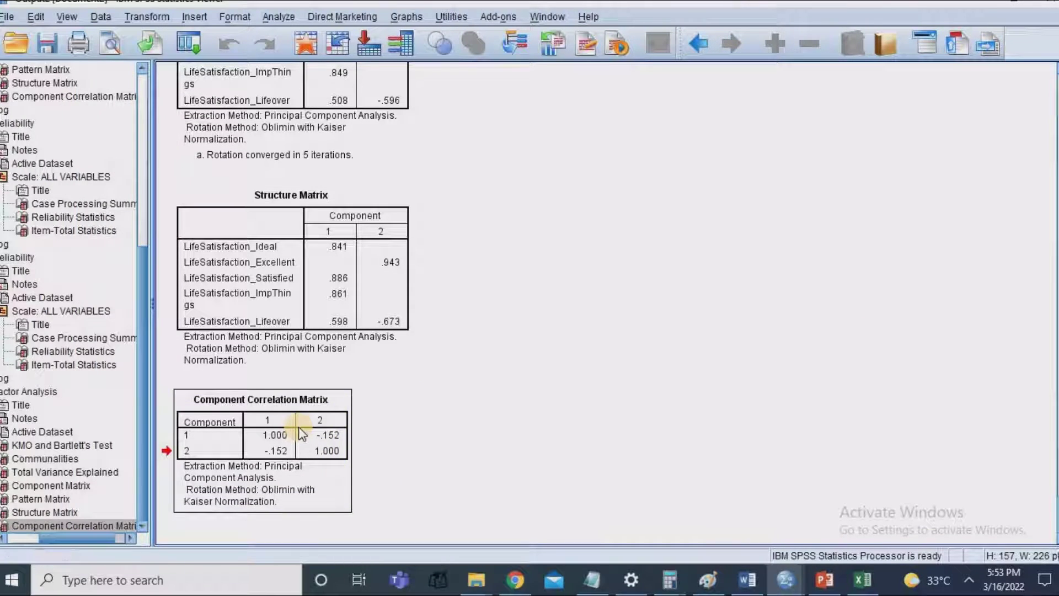
key(alt+Tab)
click(67, 502)
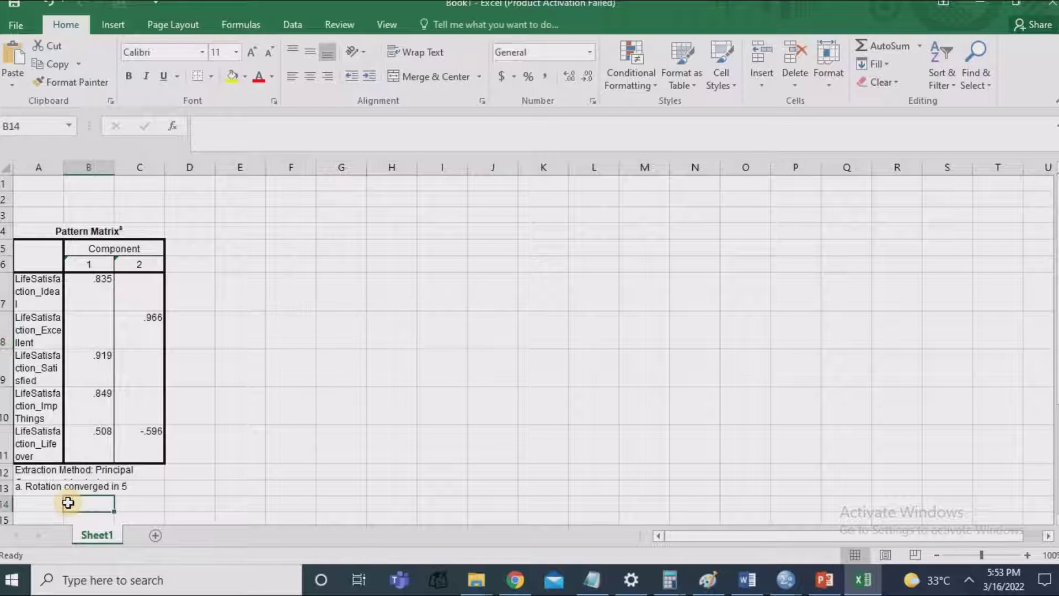
scroll(68, 502, down, 1)
click(62, 503)
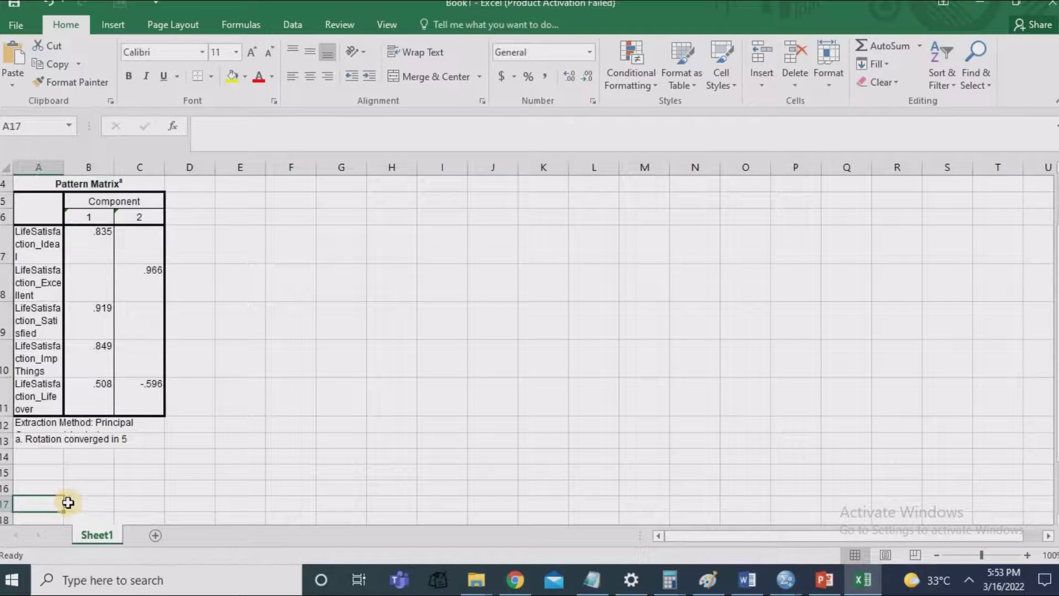
key(ctrl+v)
click(483, 389)
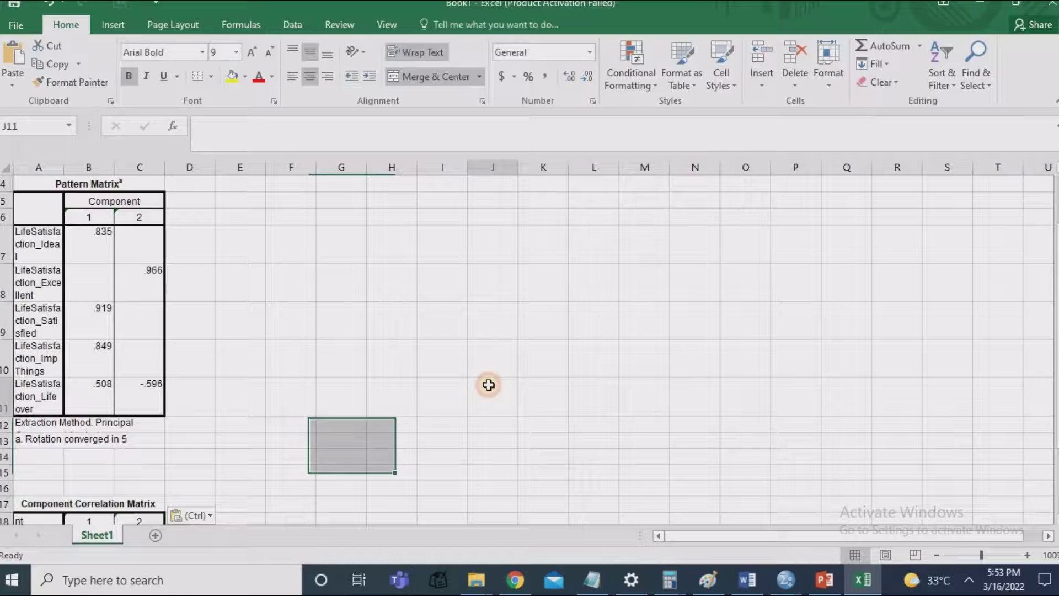
click(531, 304)
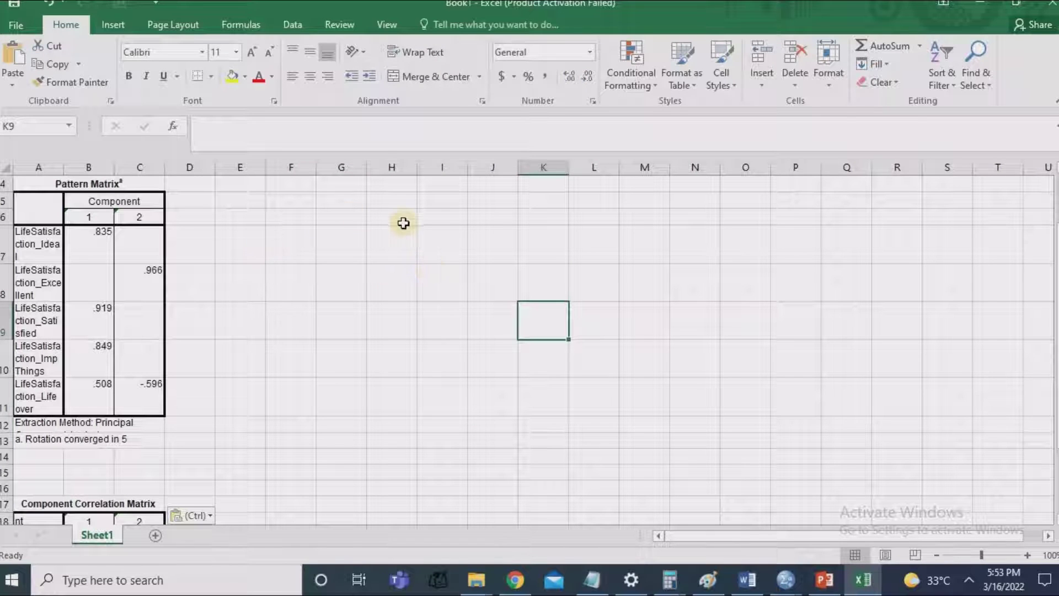
Step: Square the component 1 loading of LifeSatisfaction_Ideal in cell F7 with the formula =B7*B7
double_click(281, 245)
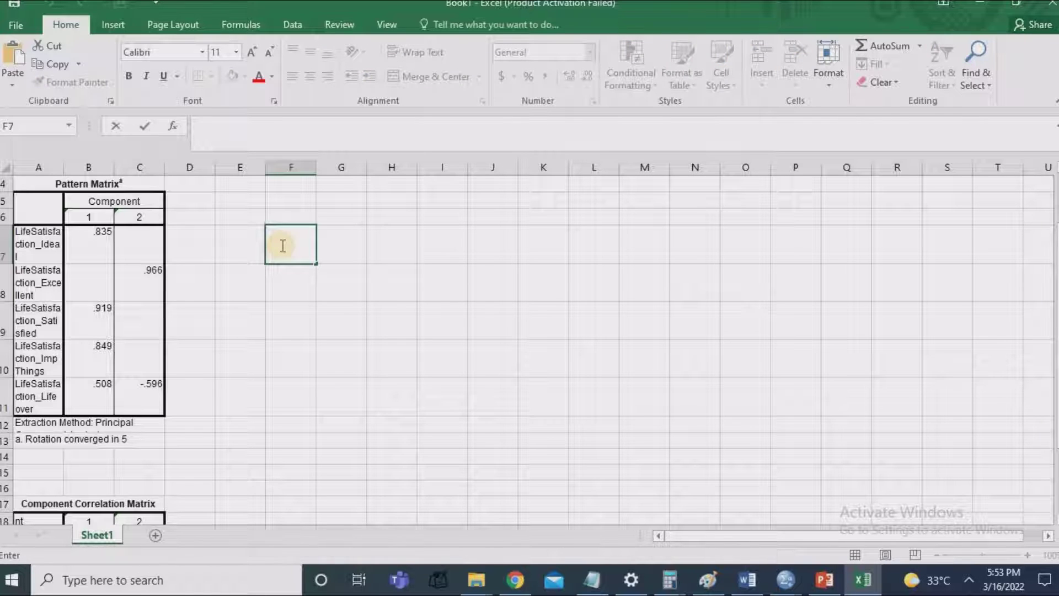
text(=)
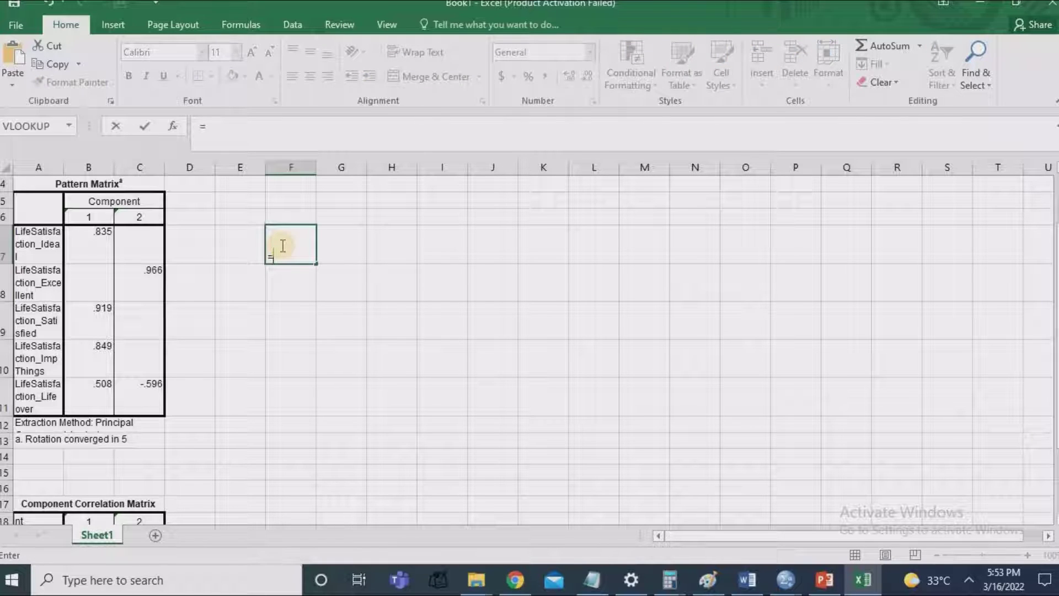
click(91, 233)
text(*)
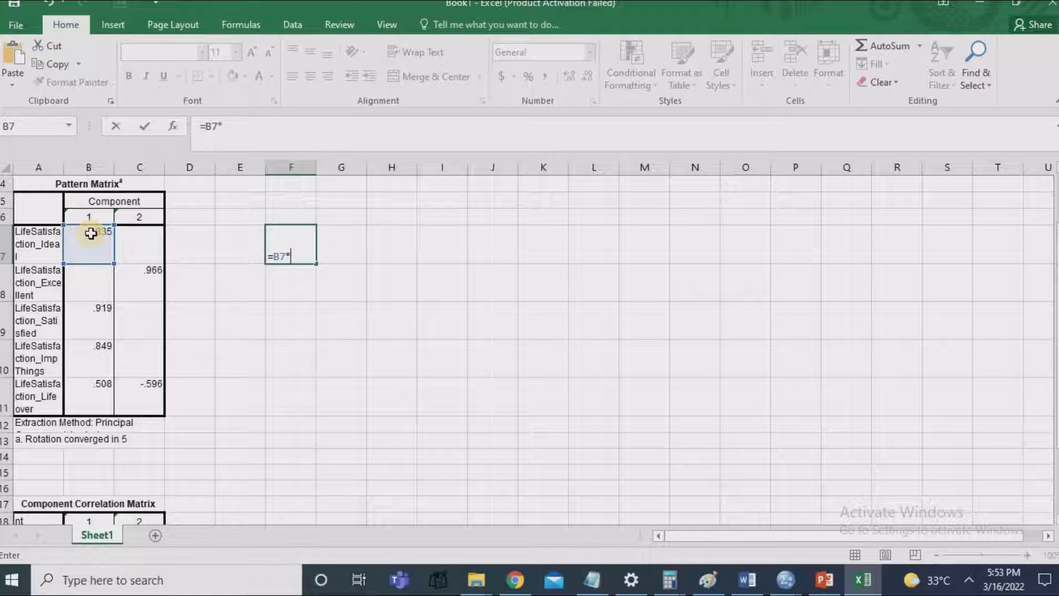
click(88, 233)
key(Return)
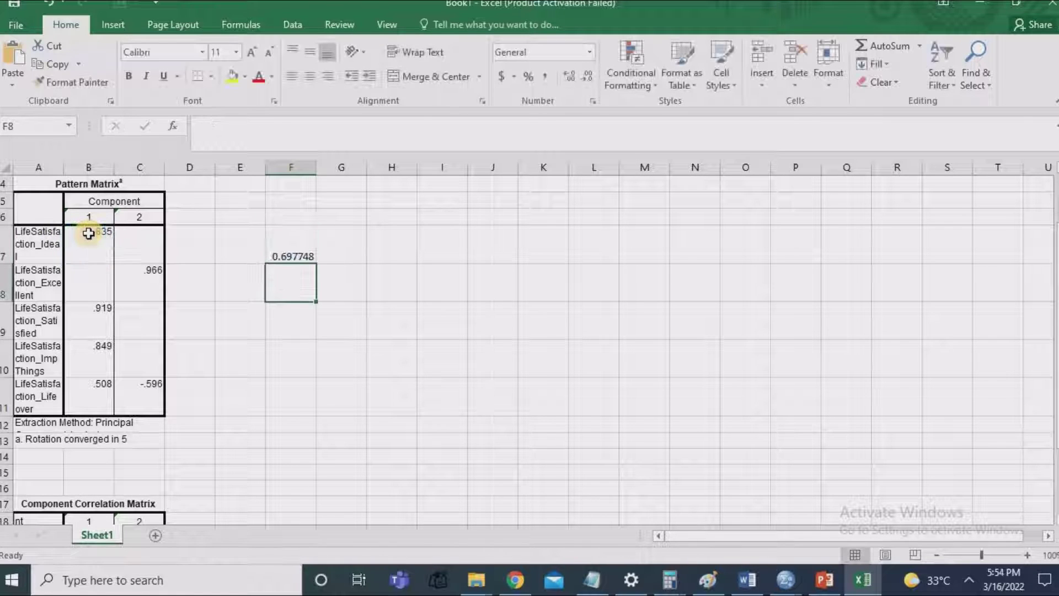
Step: Fill the squared-loading formula from F7 down to F11 and clear the error in F8
click(297, 247)
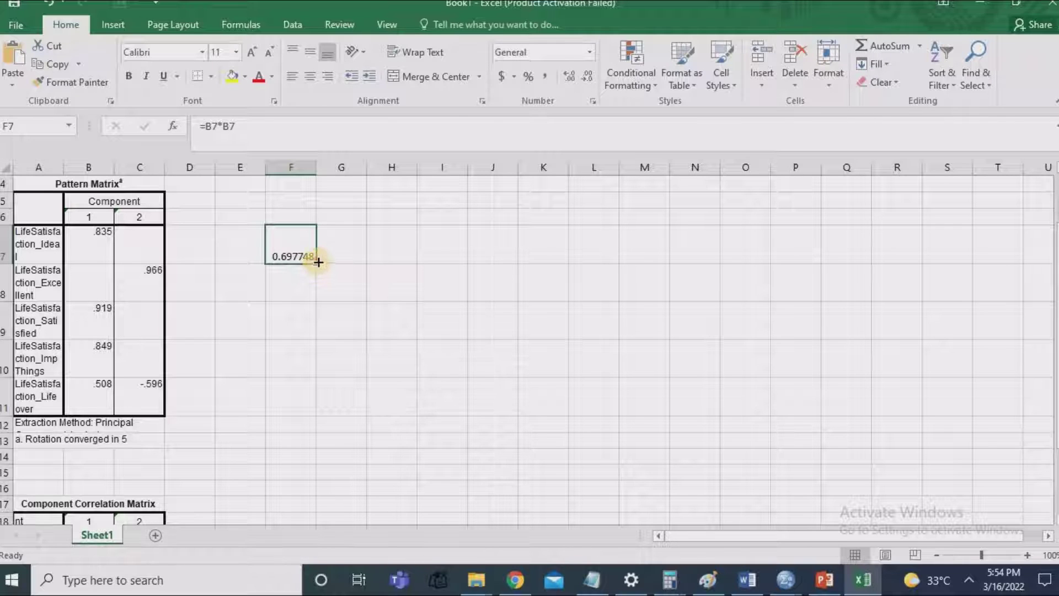
drag(318, 261, 309, 415)
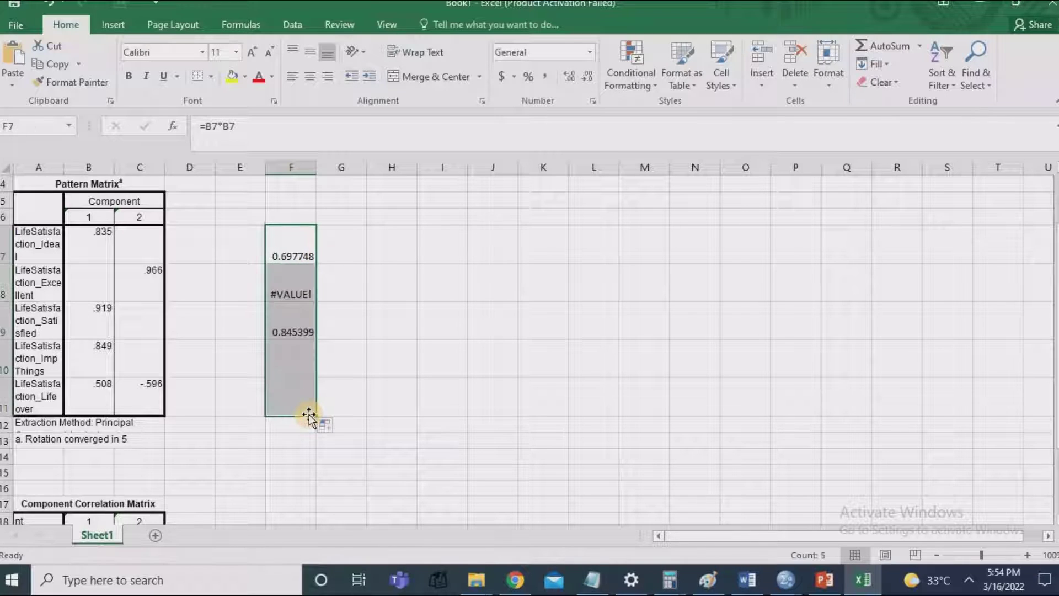
click(282, 285)
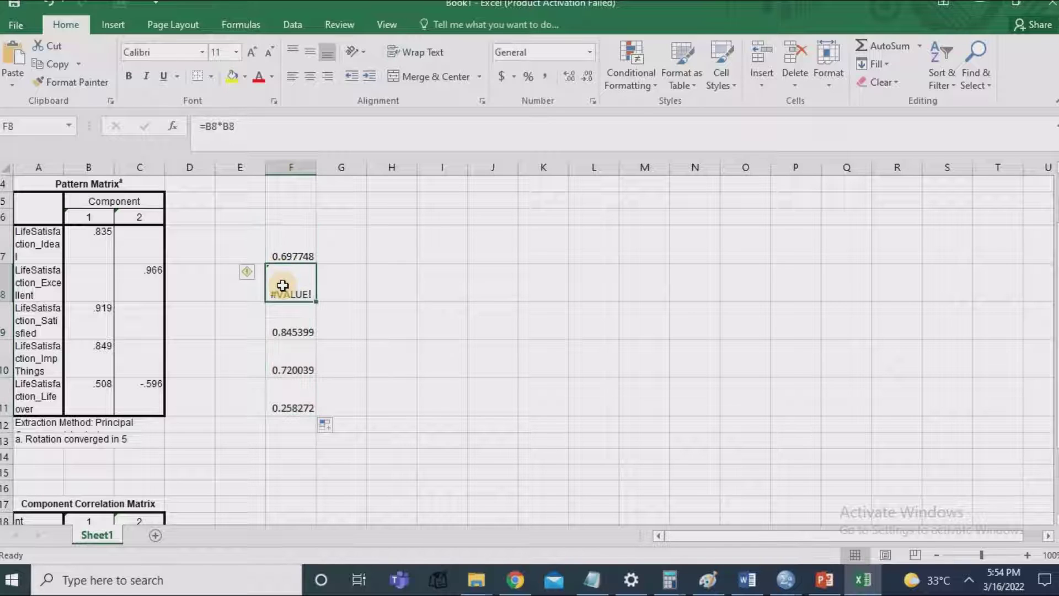
key(Delete)
double_click(341, 243)
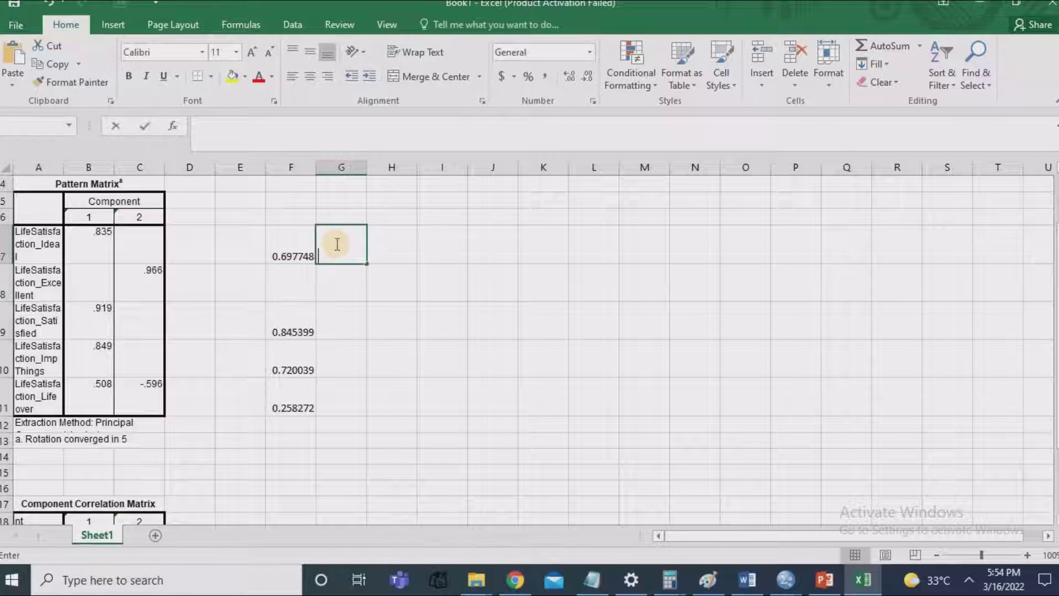
text(=)
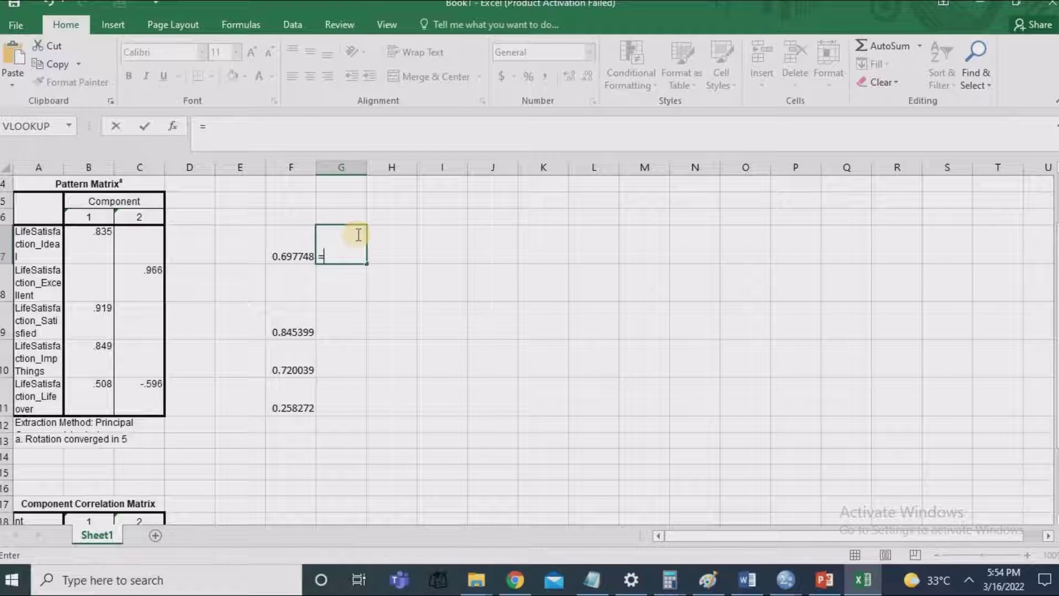
key(Escape)
Step: Square the component 2 loading of LifeSatisfaction_Excellent in cell G8 with the formula =C8*C8
double_click(336, 283)
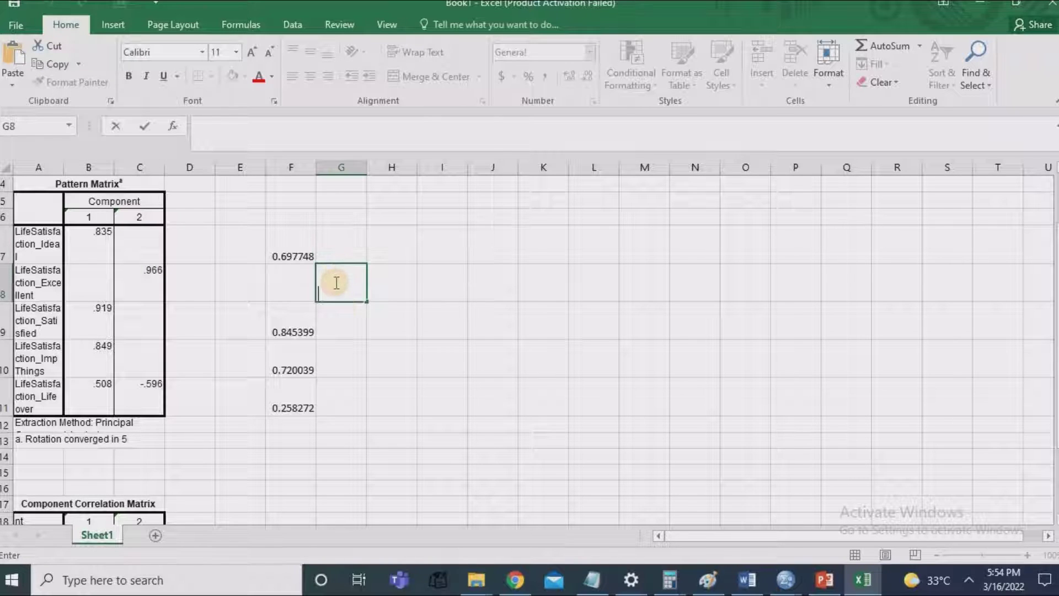
text(=)
click(142, 278)
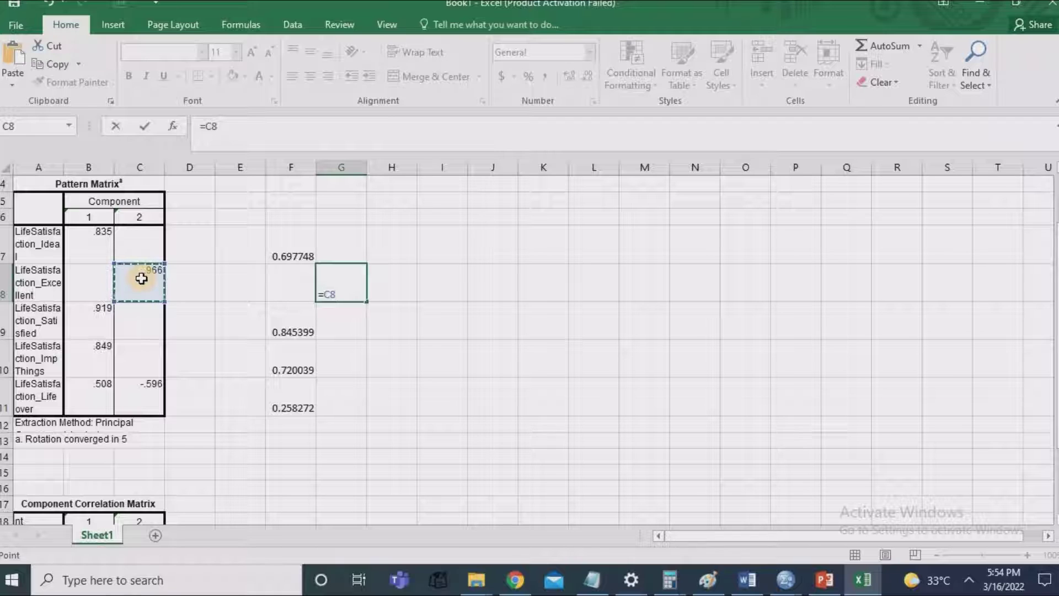
text(*)
click(147, 278)
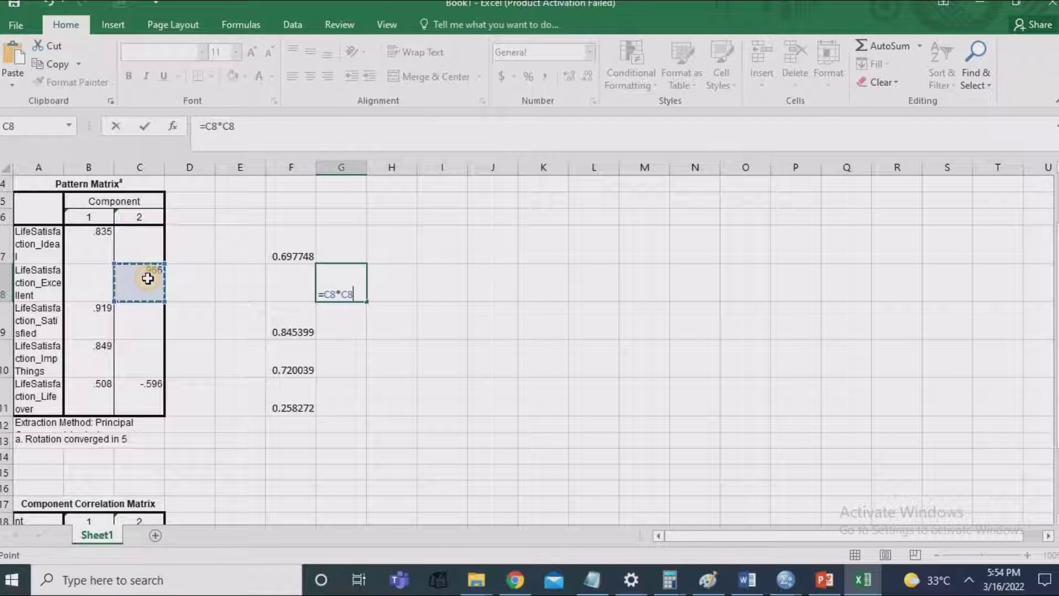
key(Return)
Step: Fill the squared-loading formula from G8 down to G11 and clear the errors in G9 and G10
click(342, 282)
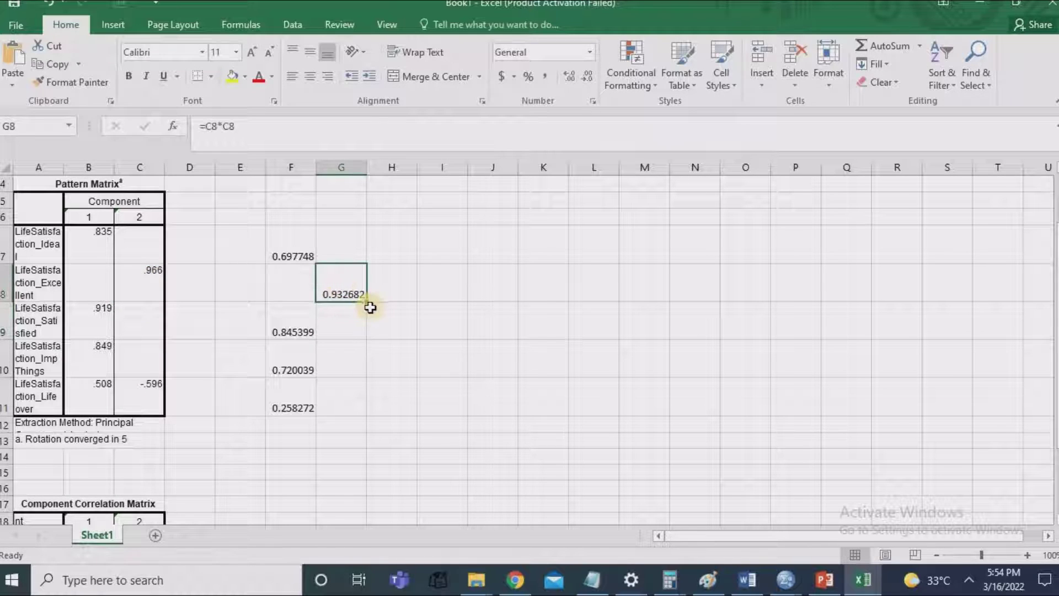
drag(367, 301, 355, 407)
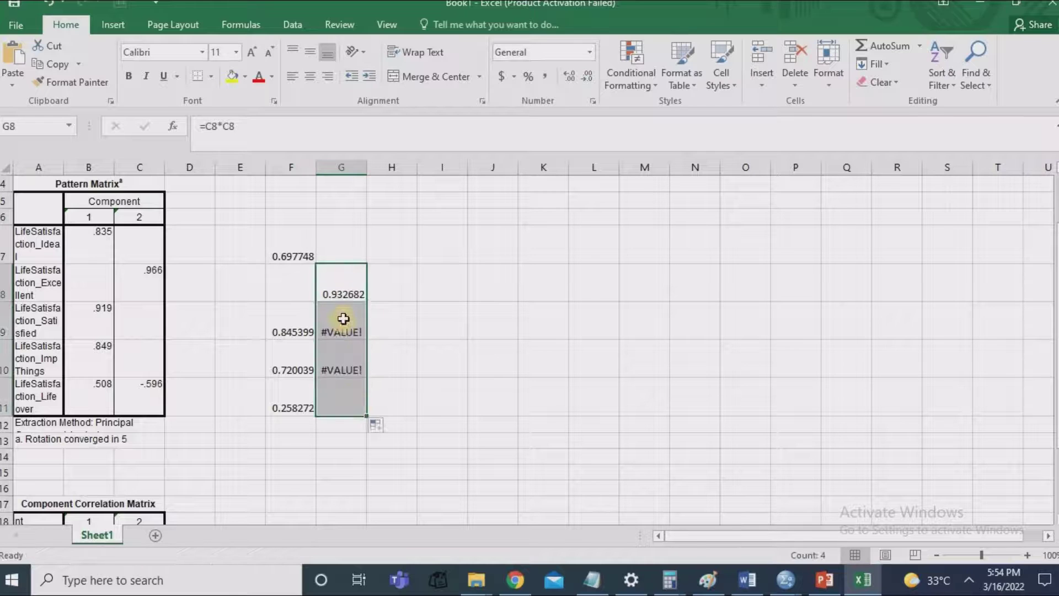
click(348, 331)
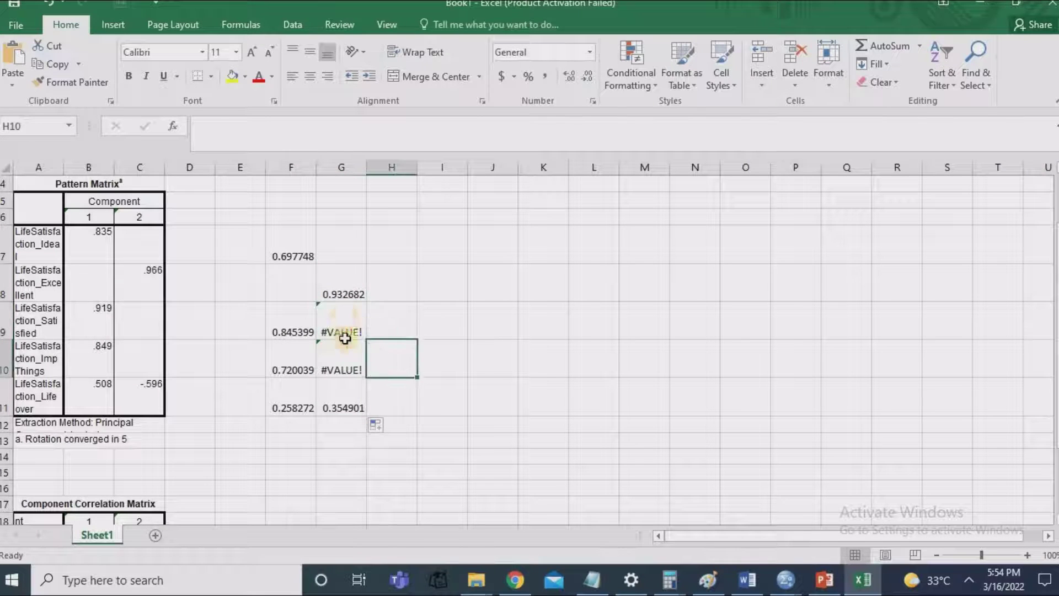
drag(342, 330, 342, 355)
key(Delete)
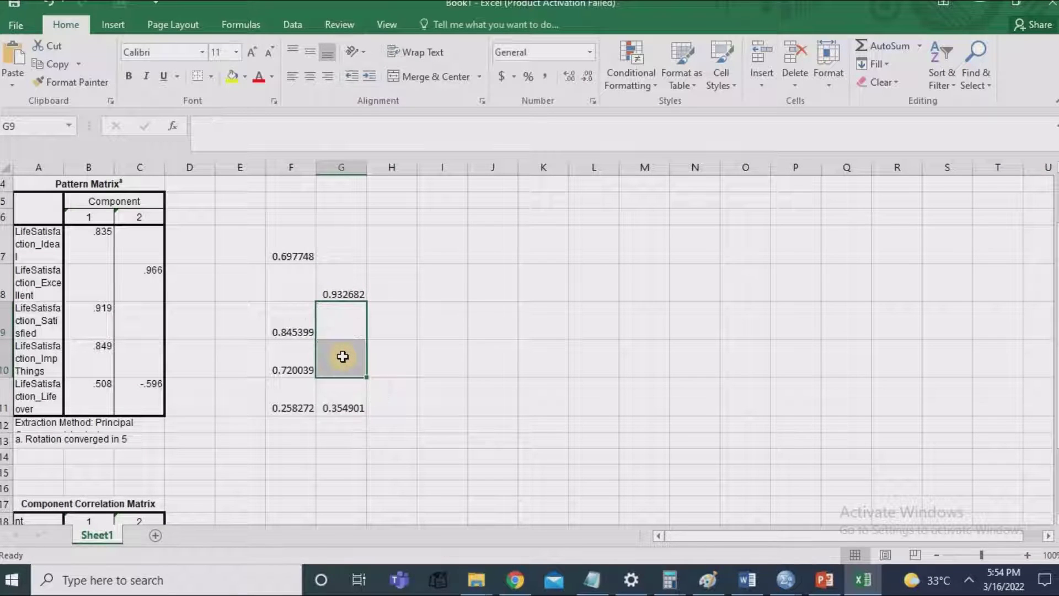
Step: Enter the heading "Varinace Component 1" in cell F6 and fit column F to the width of its contents
double_click(299, 218)
text(Var)
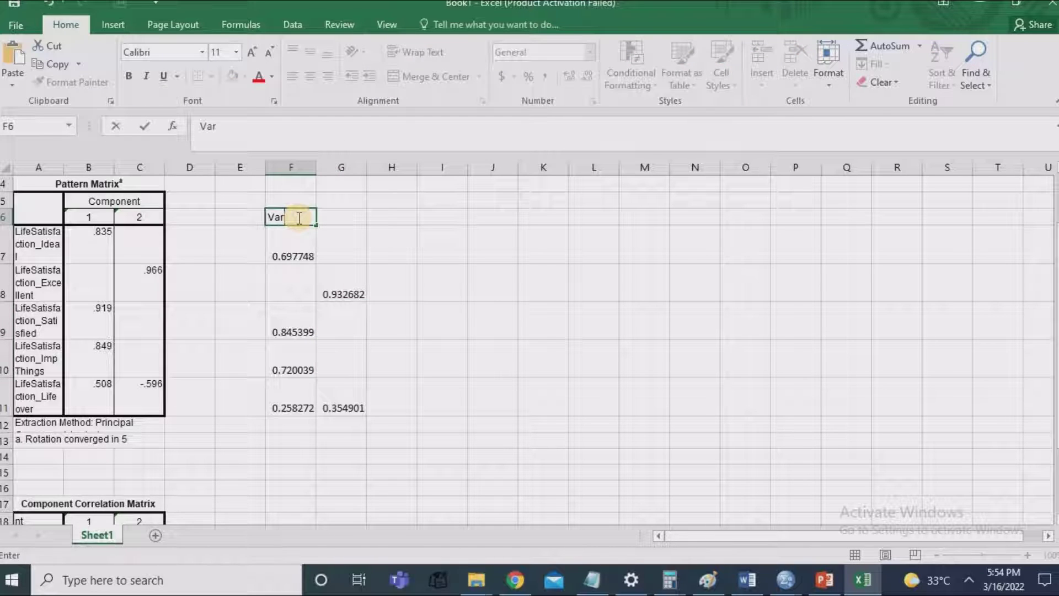
text(inace Component 1)
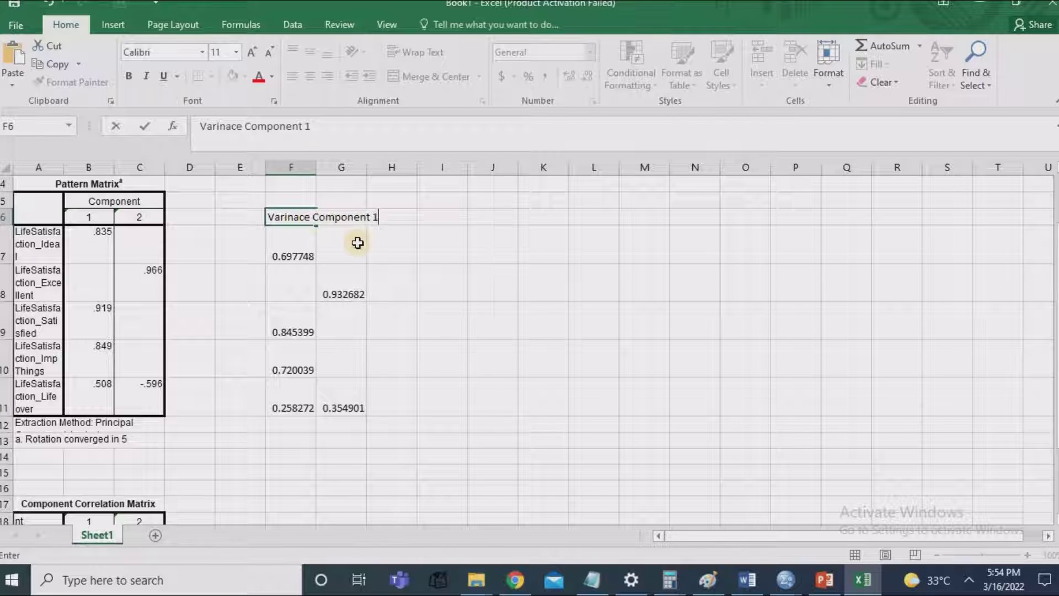
double_click(314, 165)
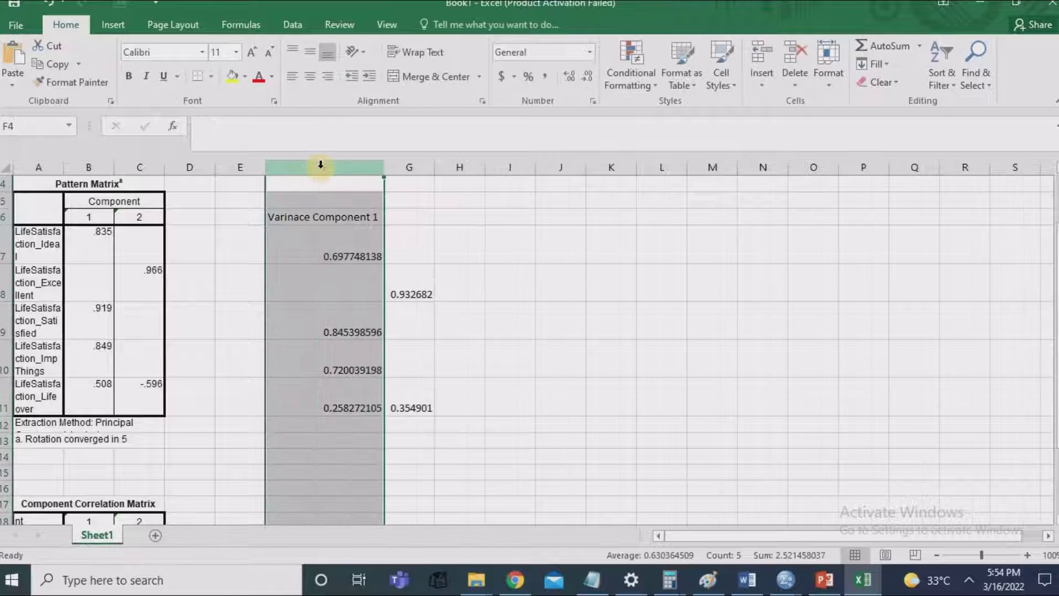
Step: Correct the spelling of the F6 heading and extend it to read "Variance Component 1 extracted"
double_click(298, 216)
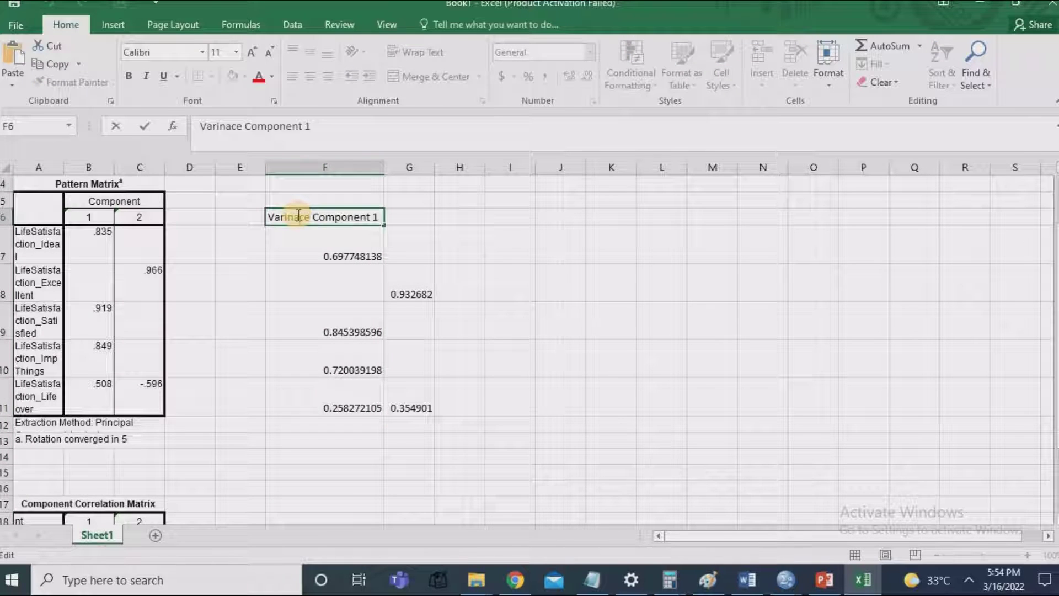
key(BackSpace)
key(BackSpace)
text(an)
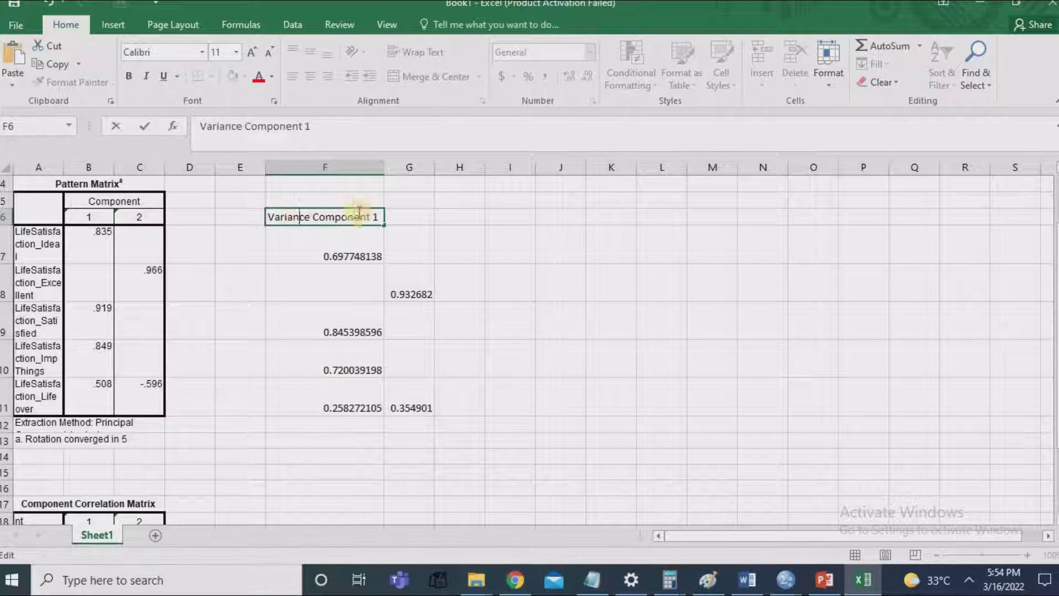
click(312, 126)
text(ex)
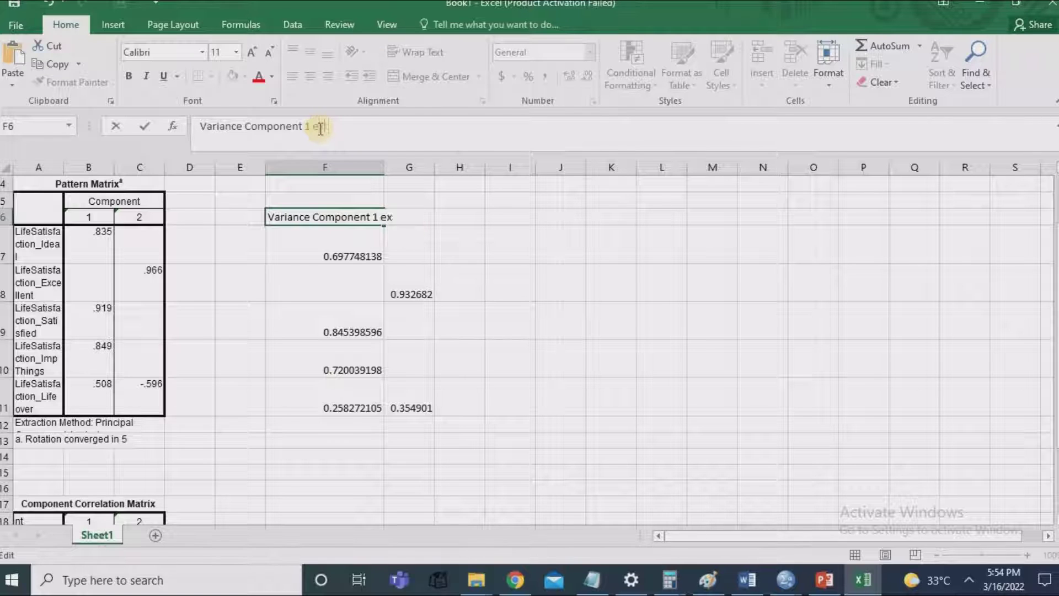
text(tracteedd)
Step: Copy the heading text "Variance Component 1 extracted" from F6 into cell G6
key(shift+Home)
key(ctrl+c)
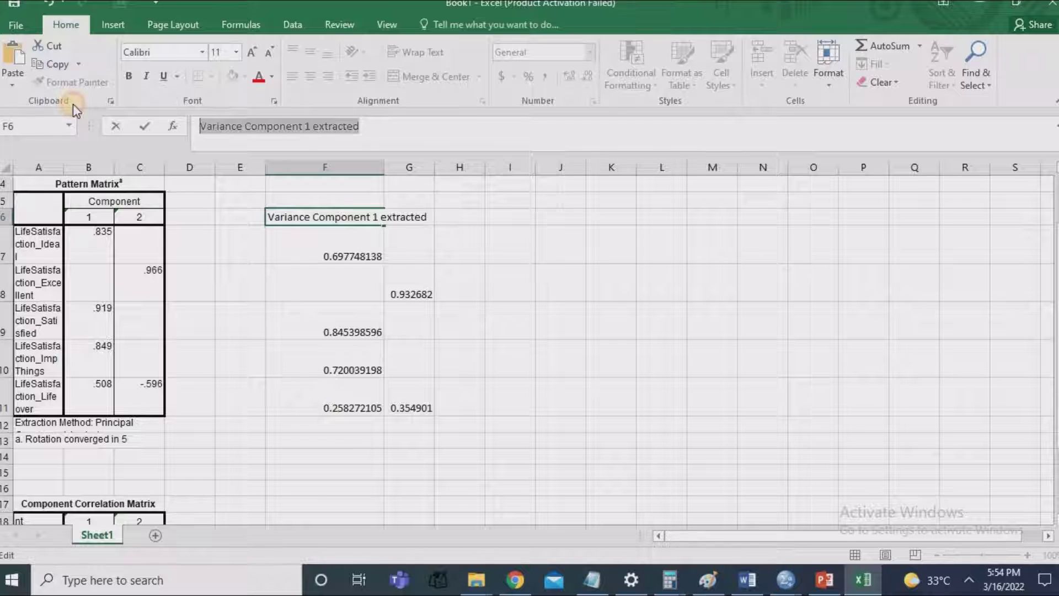
click(420, 275)
click(408, 216)
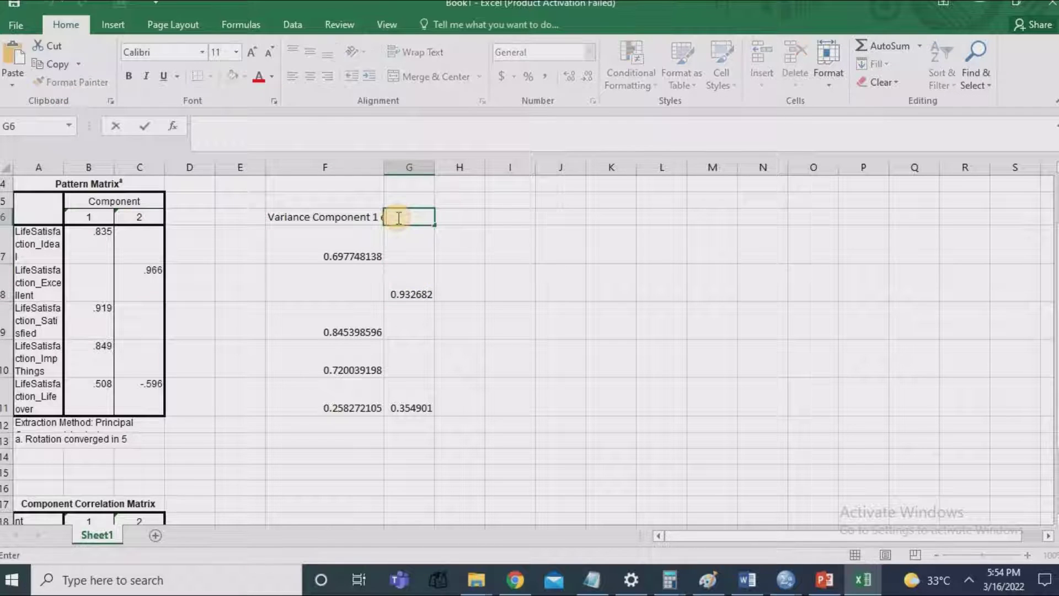
key(ctrl+v)
click(514, 287)
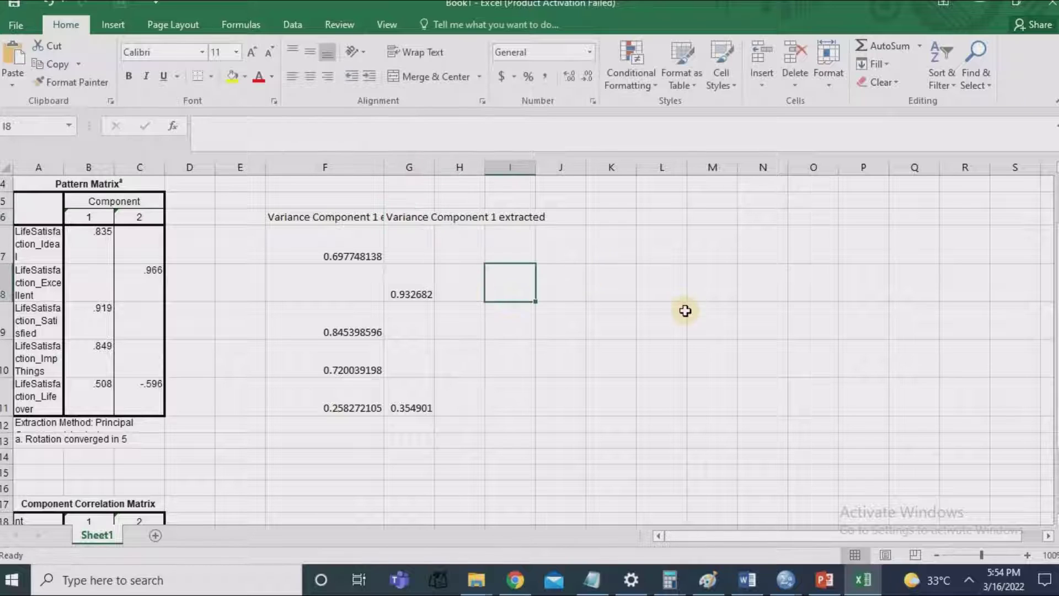
Step: Enter the label "Average Factor loading Comp 1" in cell L8
click(651, 281)
text(Averag)
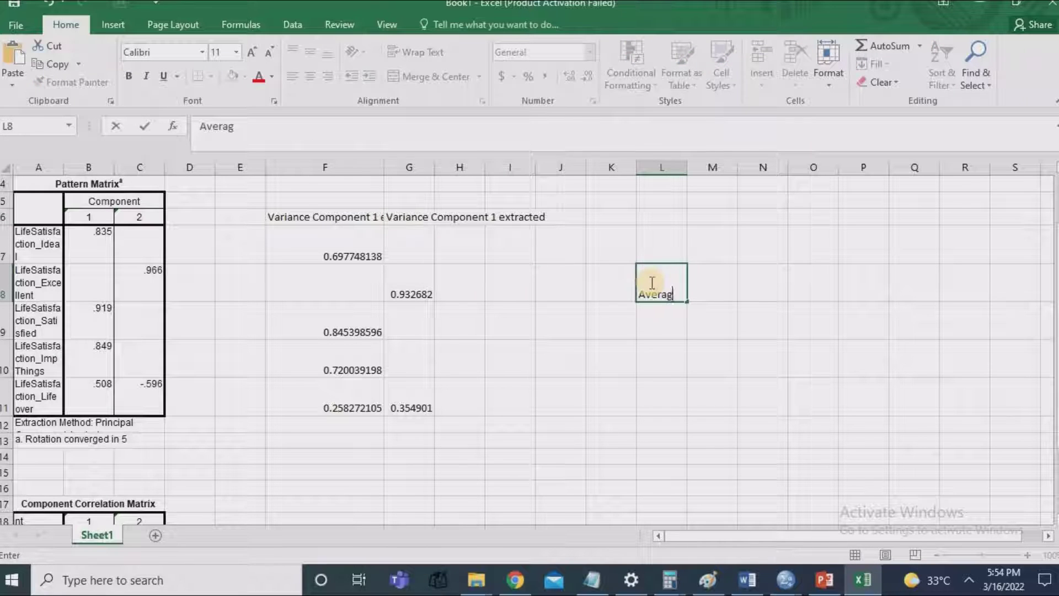
text(e Factor l)
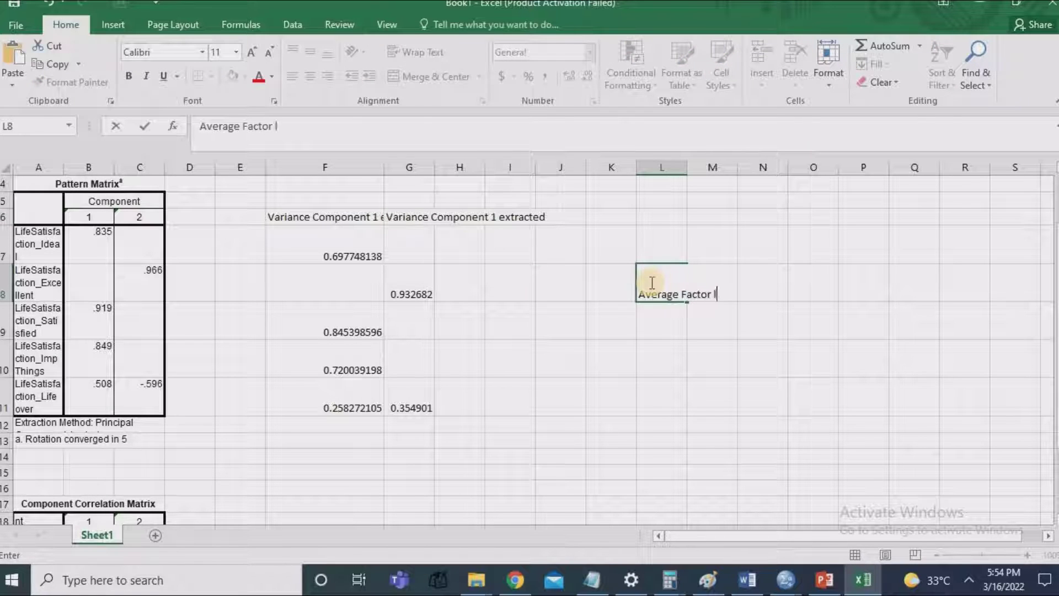
text(oading)
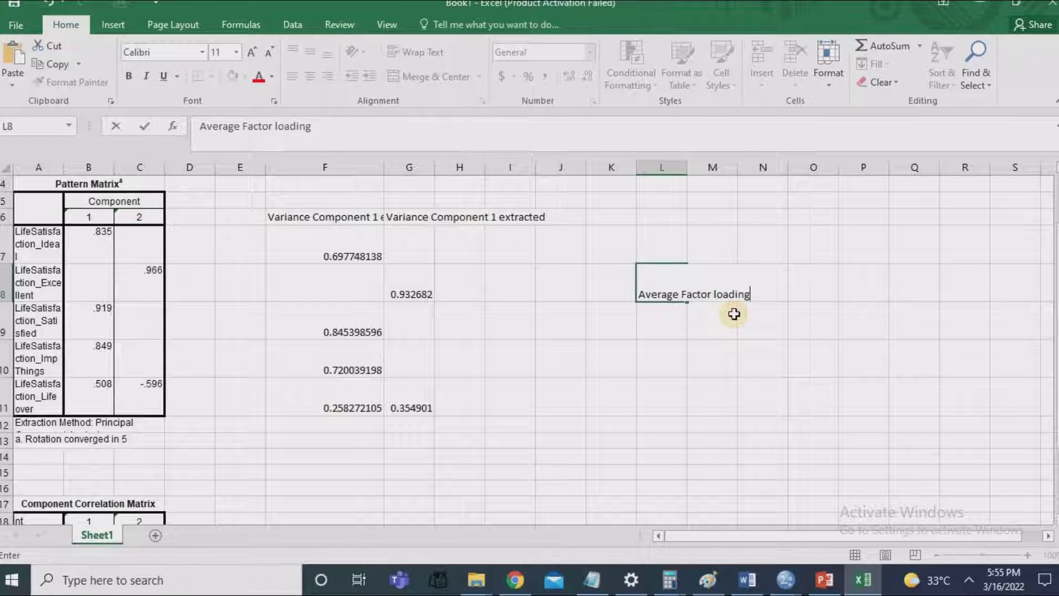
text( Comp 1)
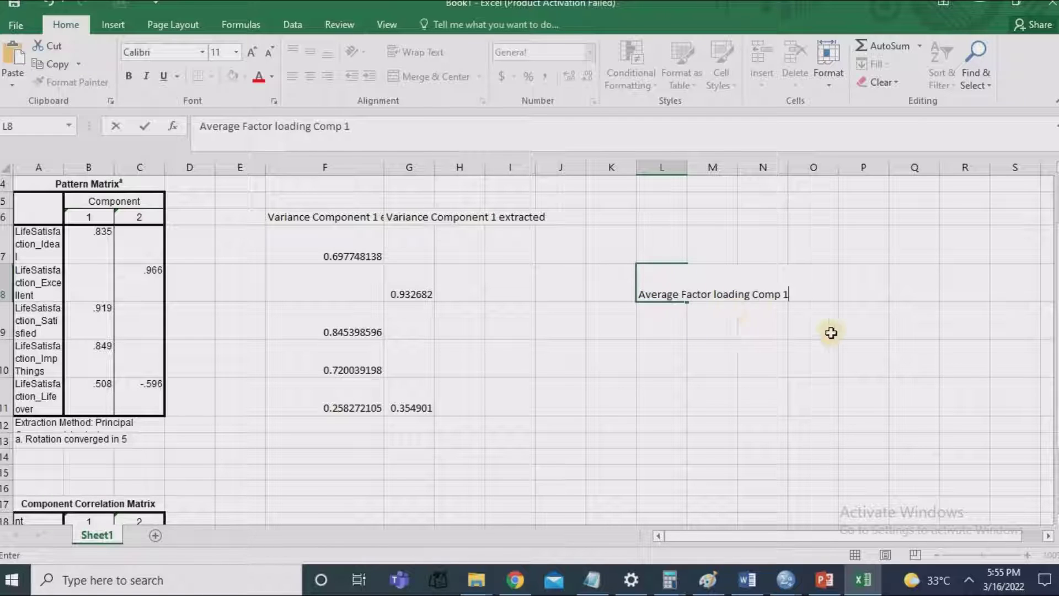
click(838, 335)
Step: Copy the average factor loading label from L8 into the cell below it, L9
click(676, 288)
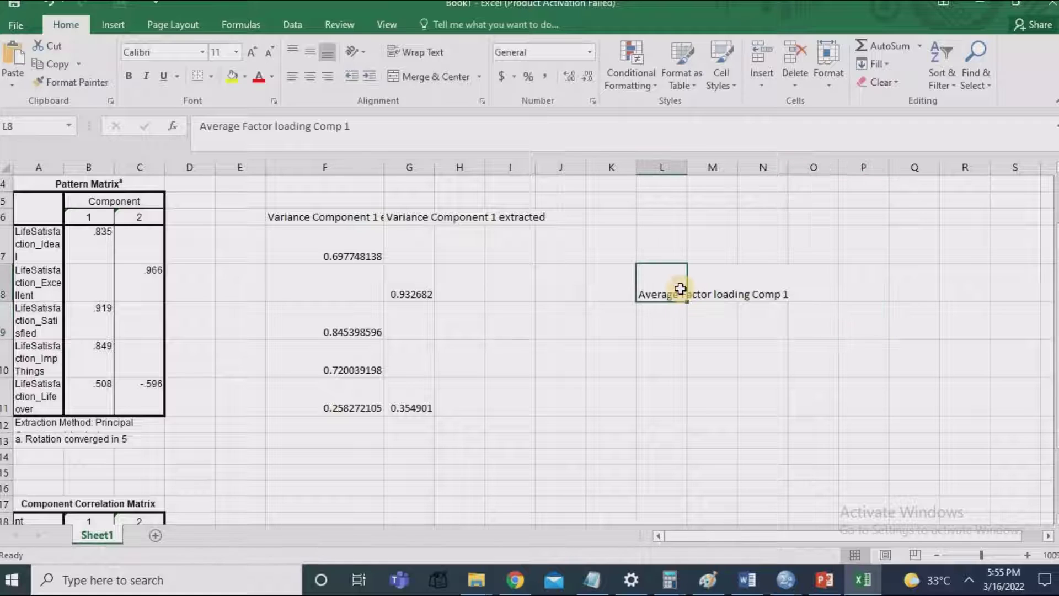
key(ctrl+c)
click(654, 320)
key(ctrl+v)
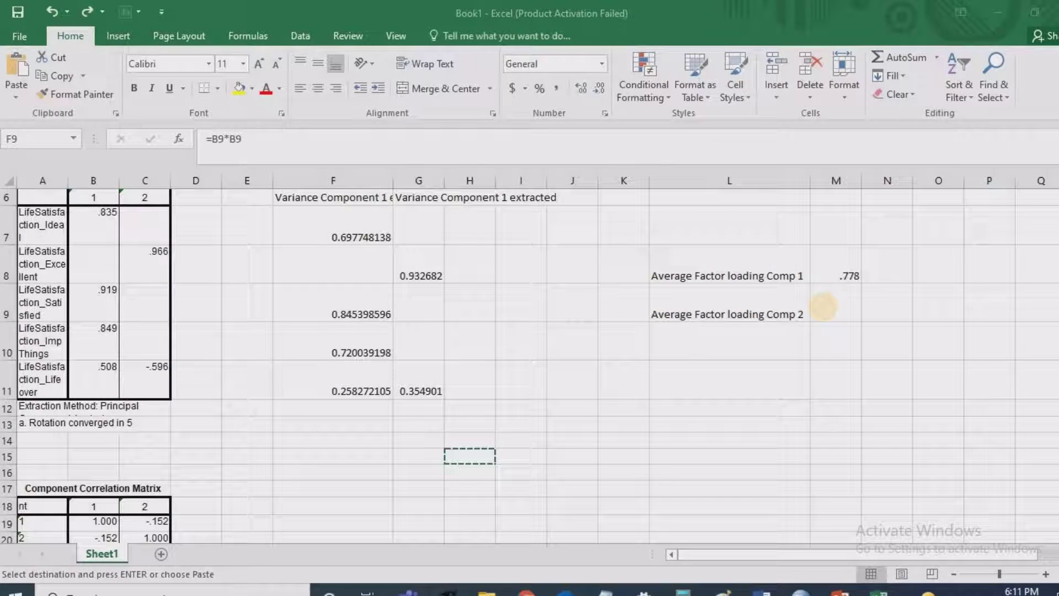
key(Left)
key(Left)
key(Up)
key(Up)
key(Up)
key(Up)
key(Up)
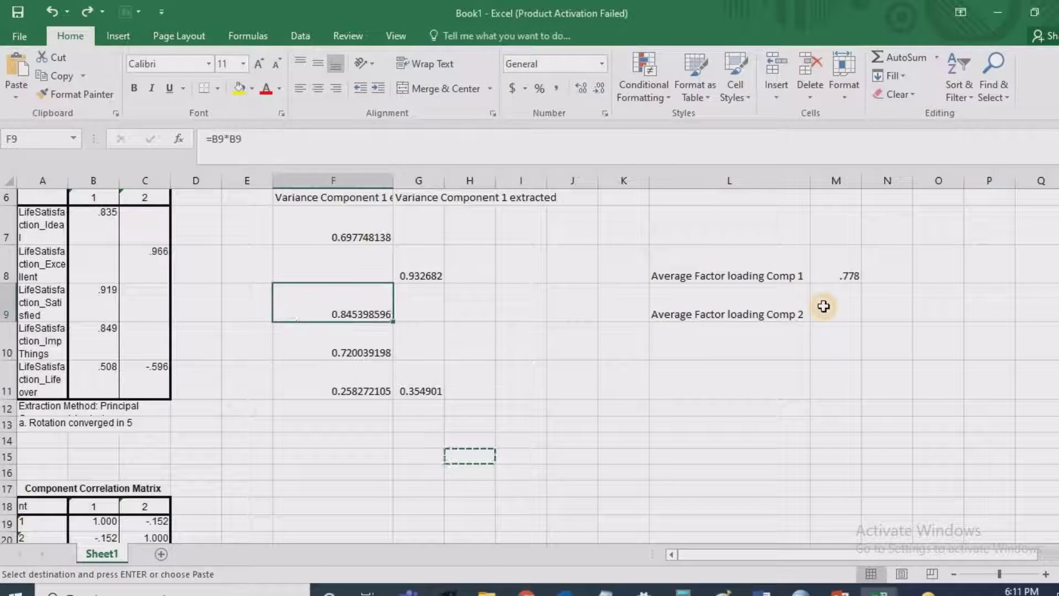
key(F2)
key(Return)
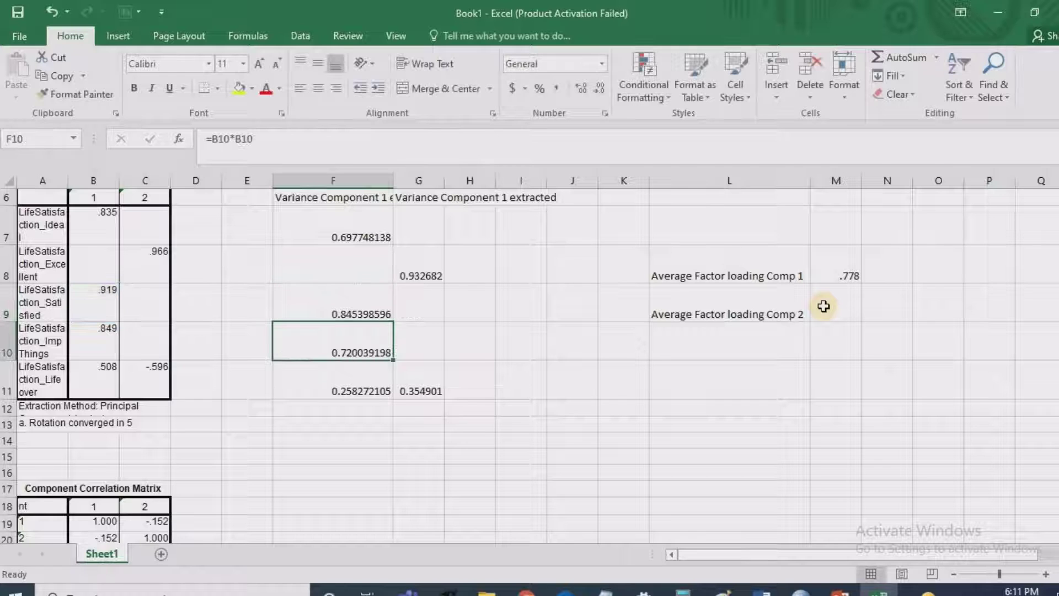
Step: Calculate the average component 2 loading in cell M9 with the AVERAGE function over C7:C11
click(839, 280)
click(832, 305)
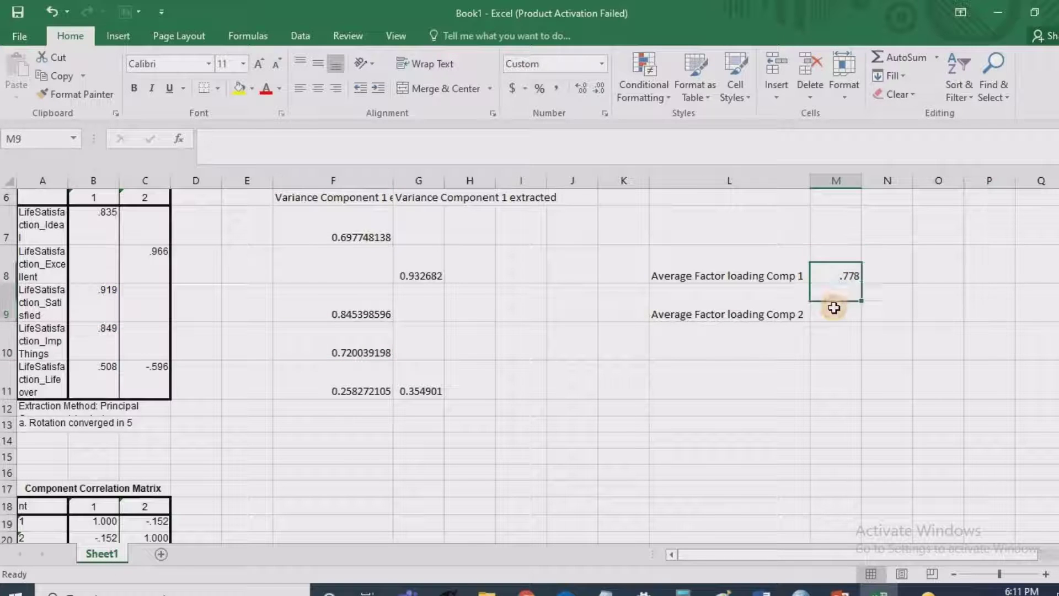
click(829, 269)
double_click(837, 307)
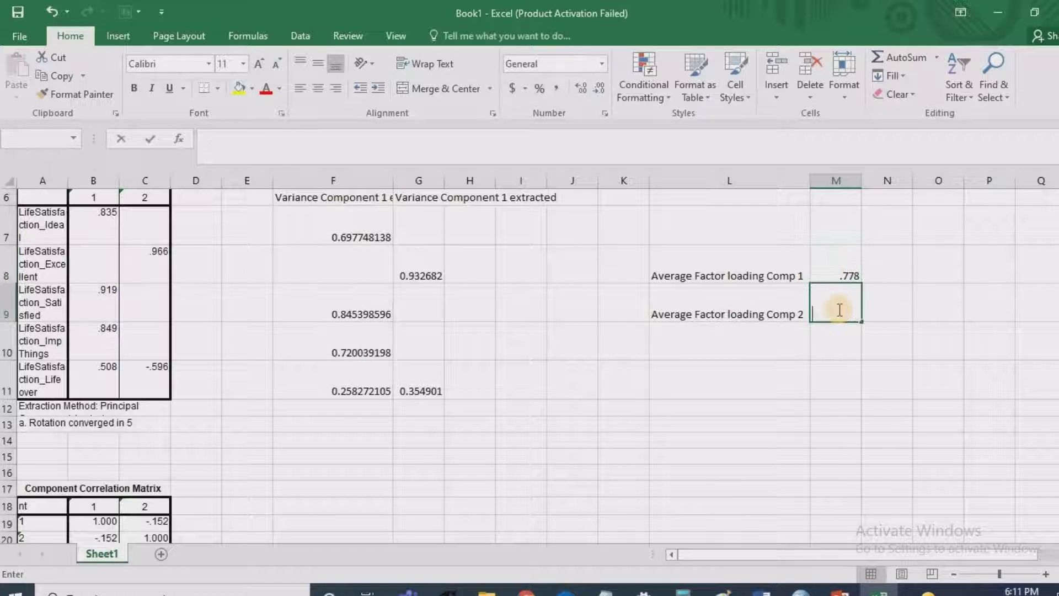
text(=aver)
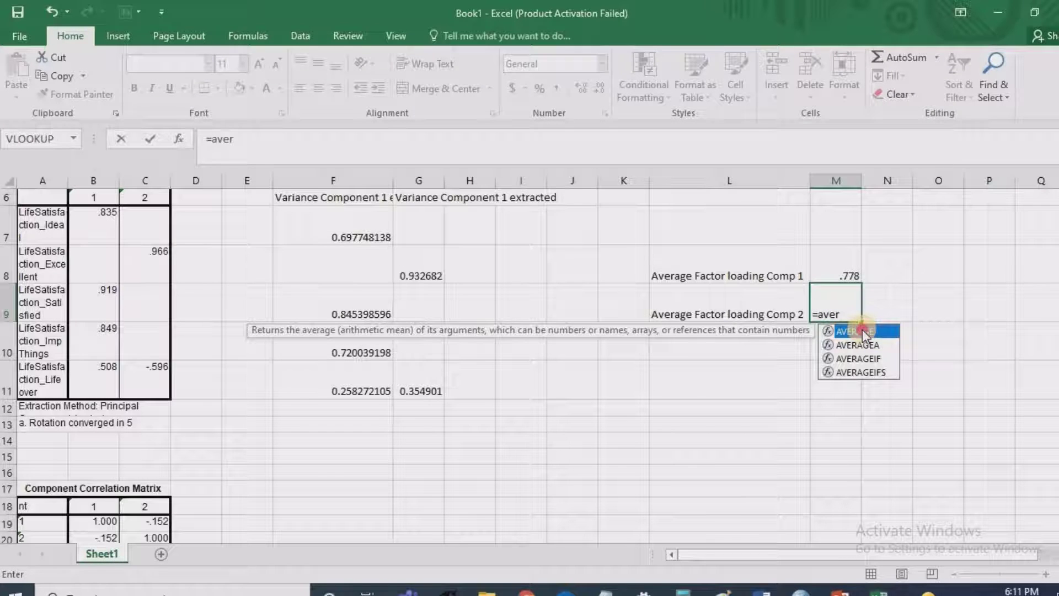
double_click(862, 330)
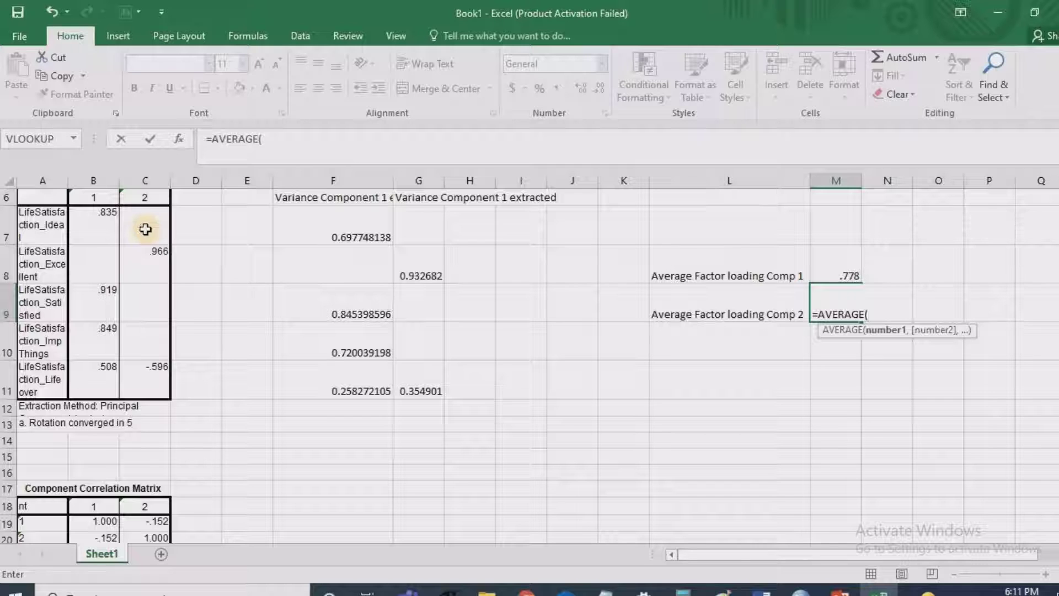
drag(145, 229, 150, 378)
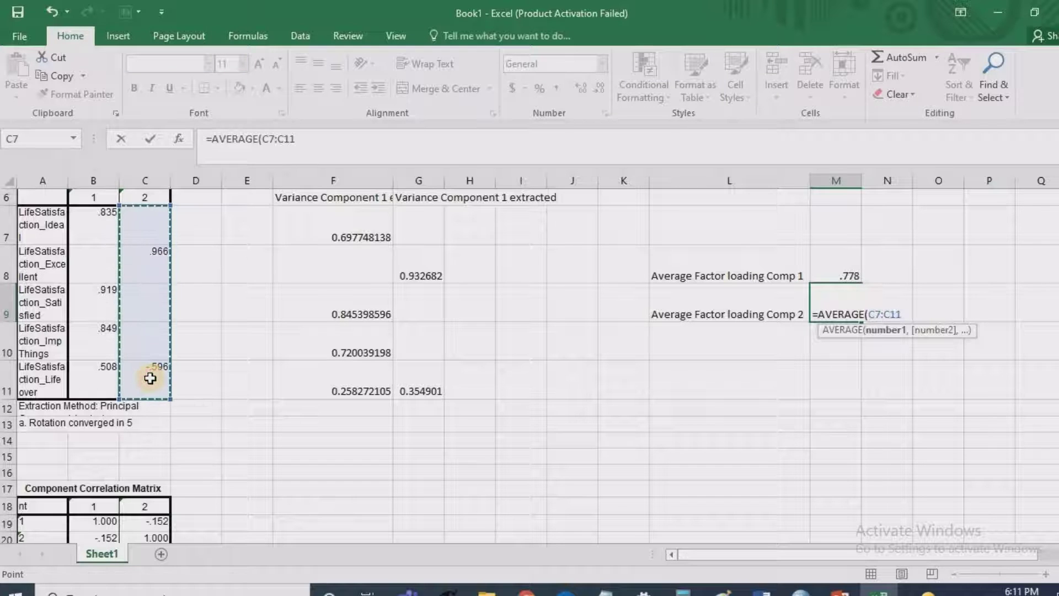
key(Return)
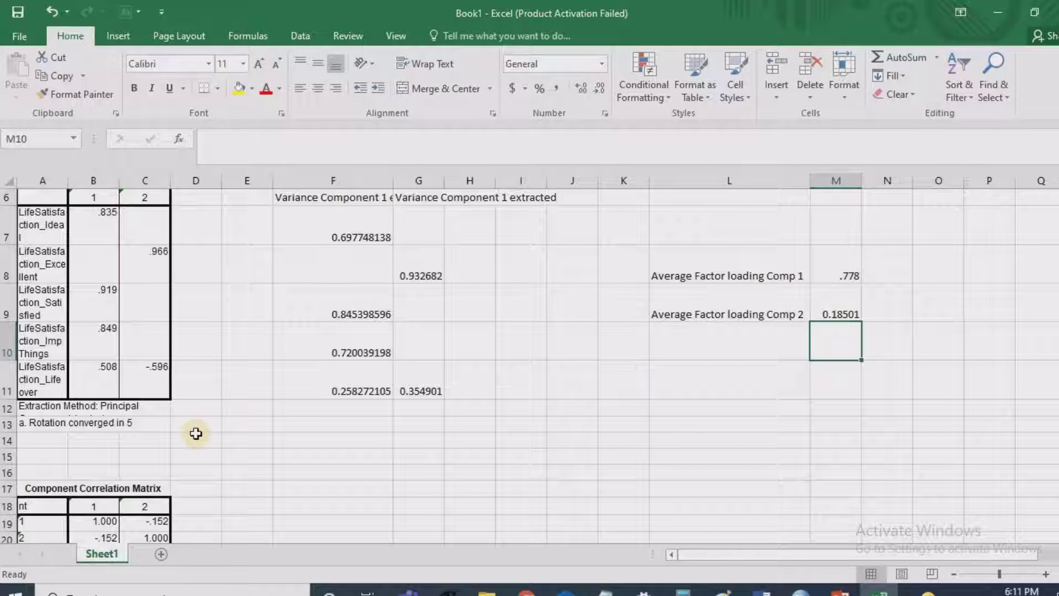
Step: Remove the minus sign from the component 2 loading of LifeSatisfaction_Lifeover in cell C11
click(150, 375)
click(213, 138)
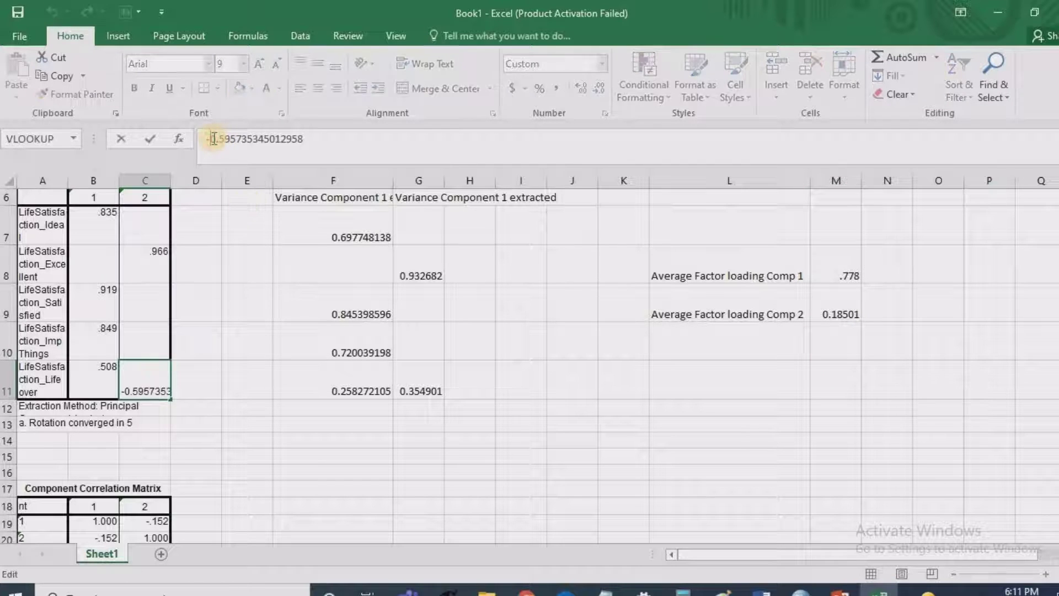
key(BackSpace)
key(Return)
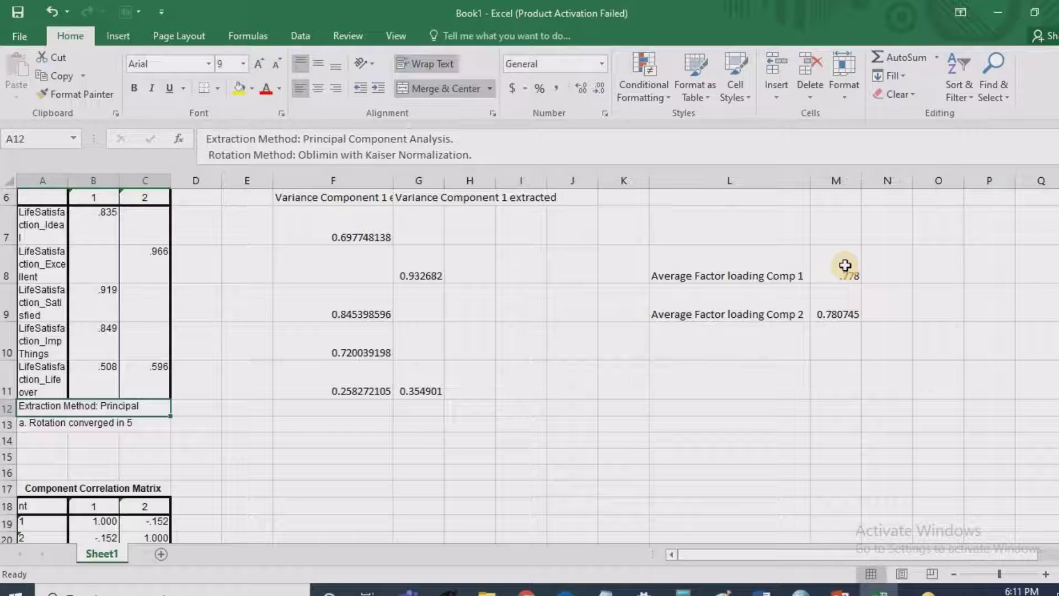
Step: Highlight the two average factor loadings in M8:M9 with a yellow fill
drag(845, 264, 849, 315)
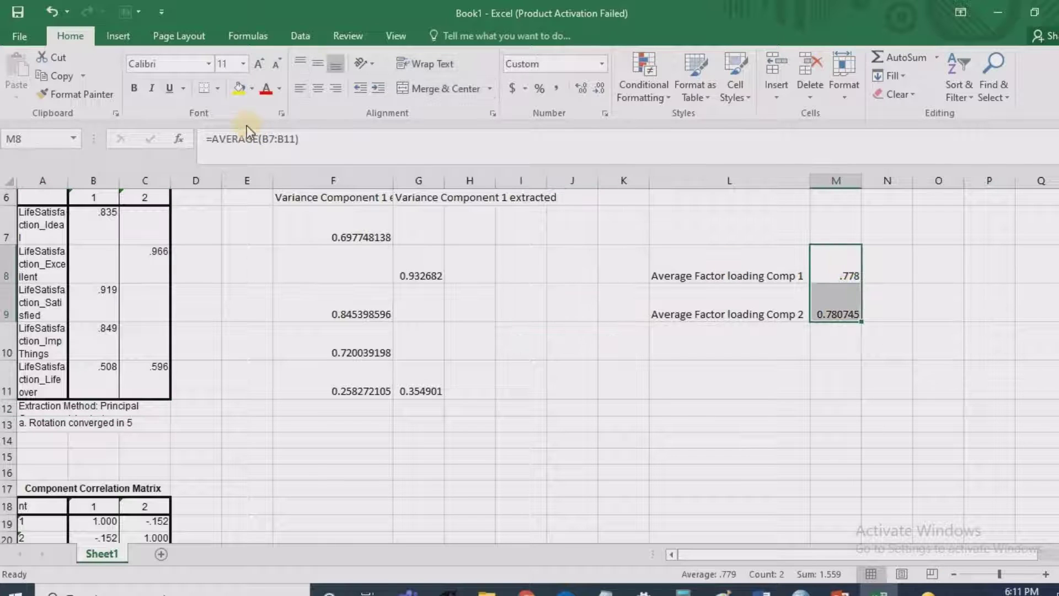
click(239, 89)
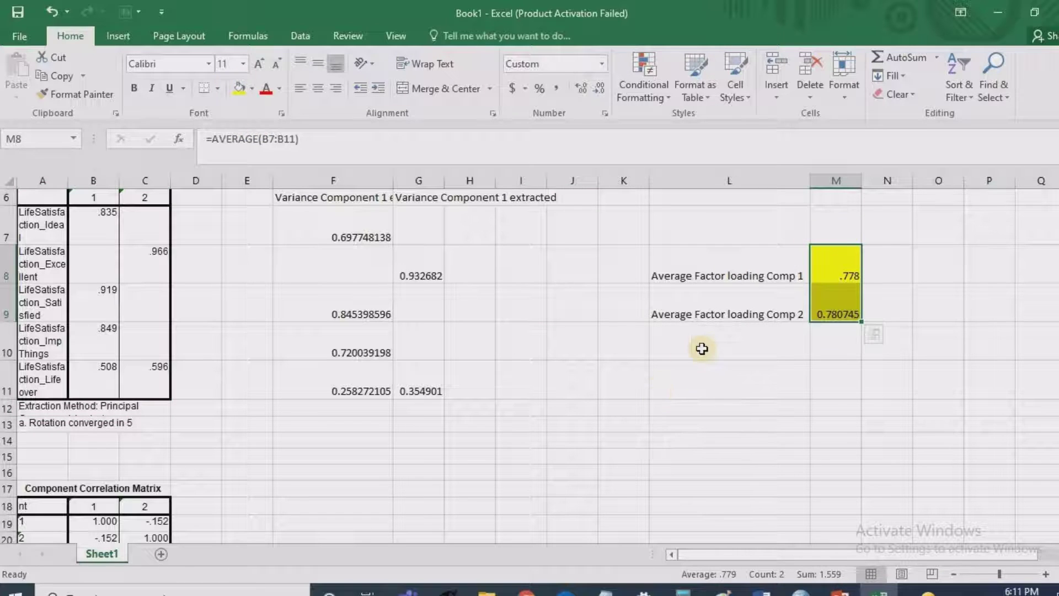
Step: Check the convergent validity criterion on the PowerPoint slide, and return to Excel to note ">0.7" in cell N9
key(alt+Tab)
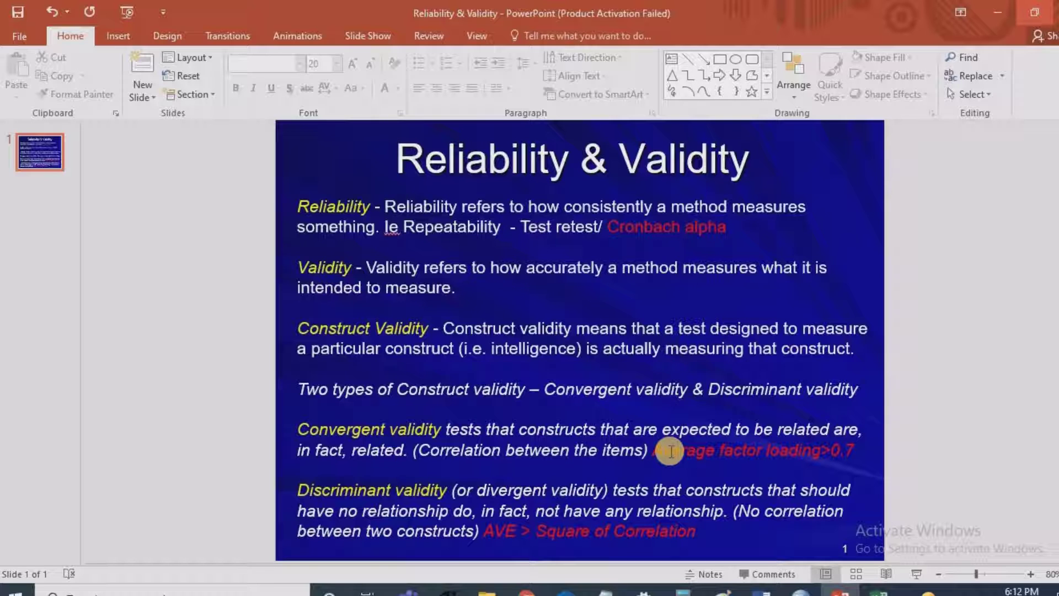
key(alt+Tab)
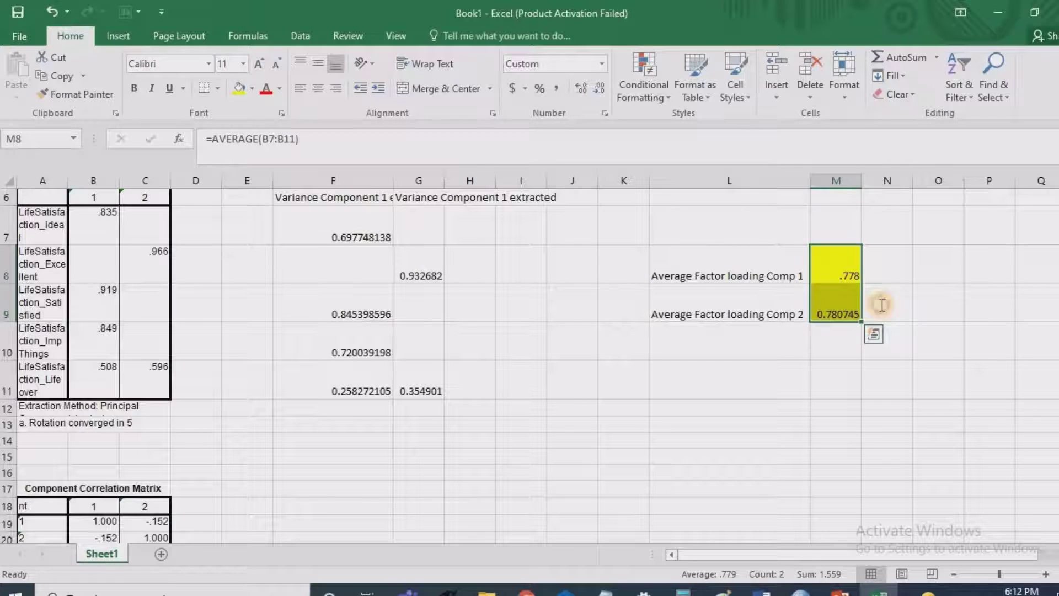
double_click(882, 305)
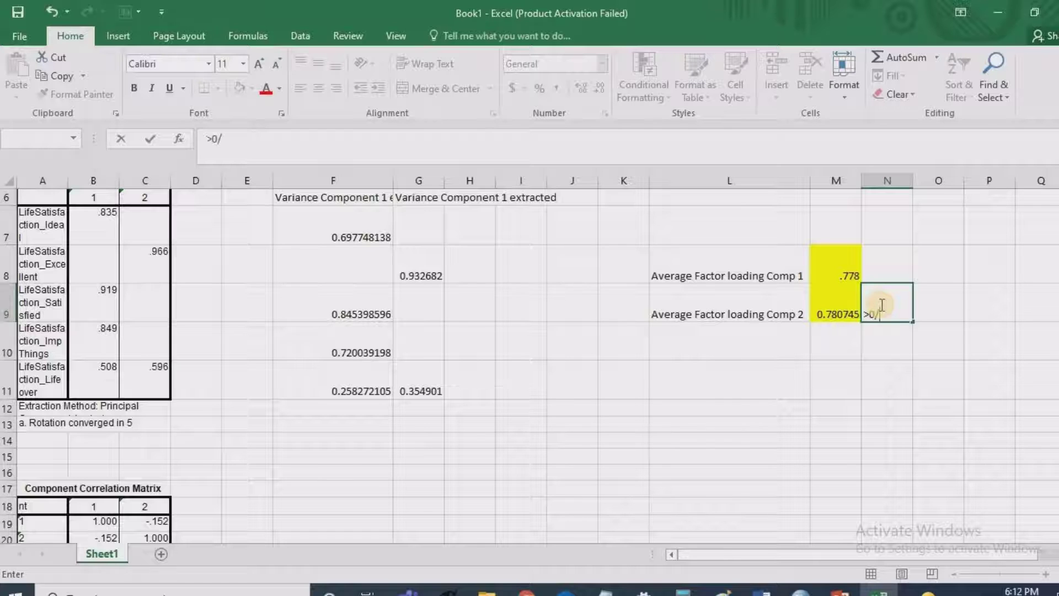
Step: Enter the conclusion "Convergent vailidity is established" in cell L10 below the average factor loading labels
click(677, 344)
text(C)
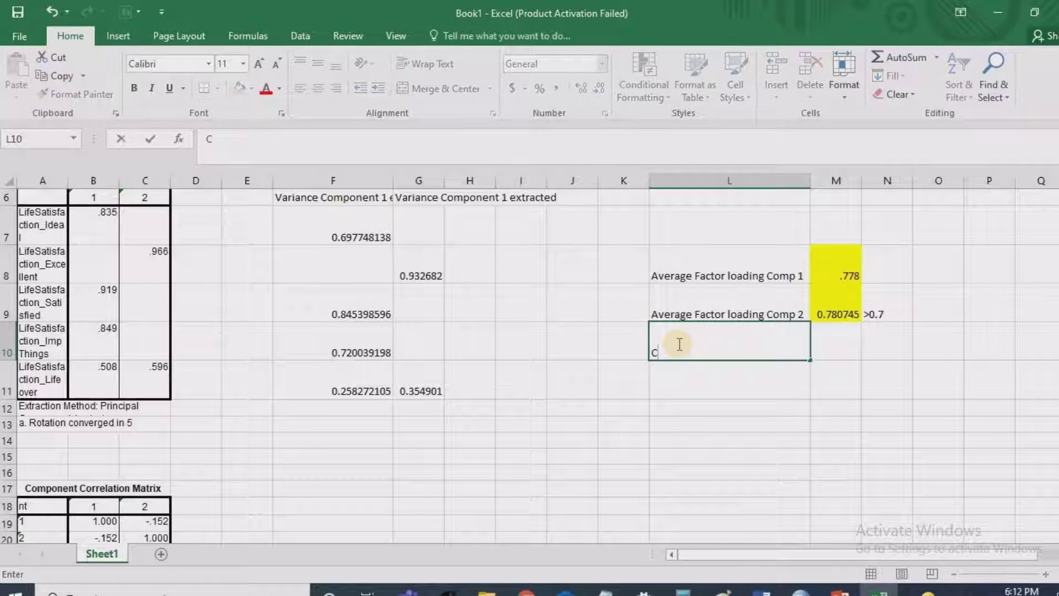
text(onvergent va)
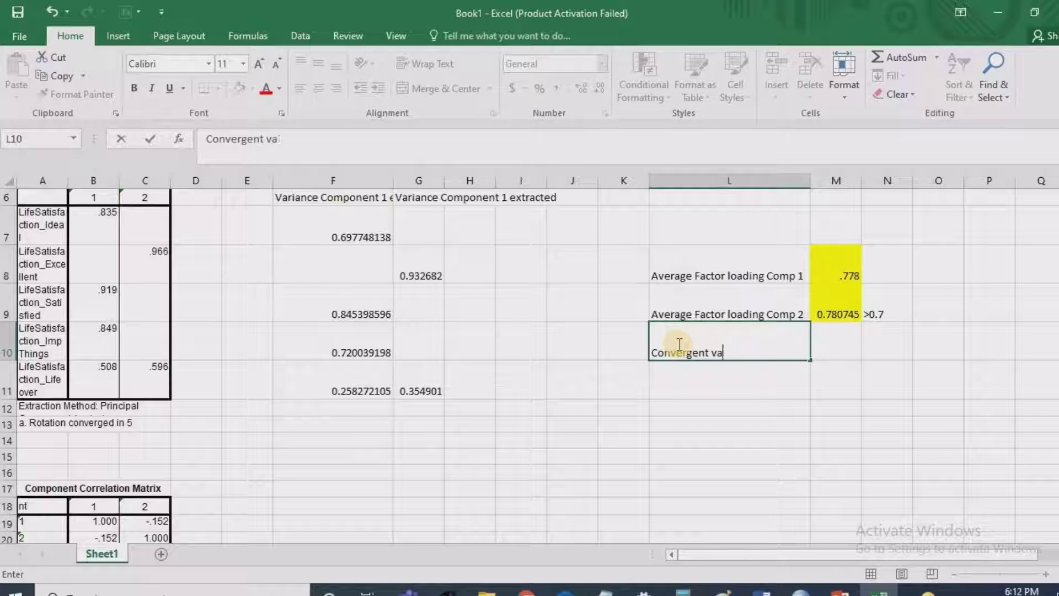
text(ilidity is ex)
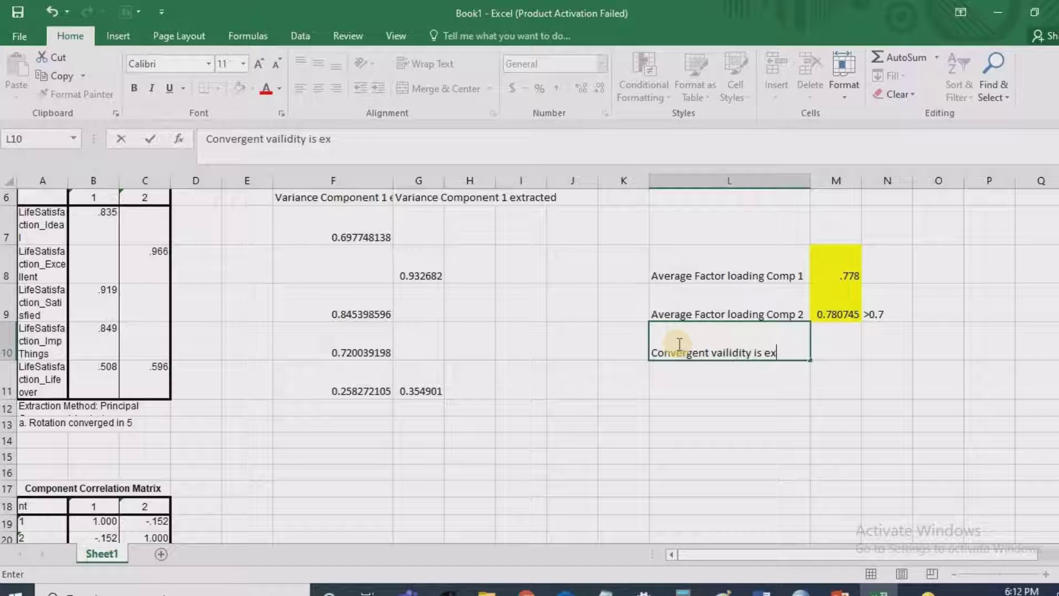
key(BackSpace)
text(stablishe)
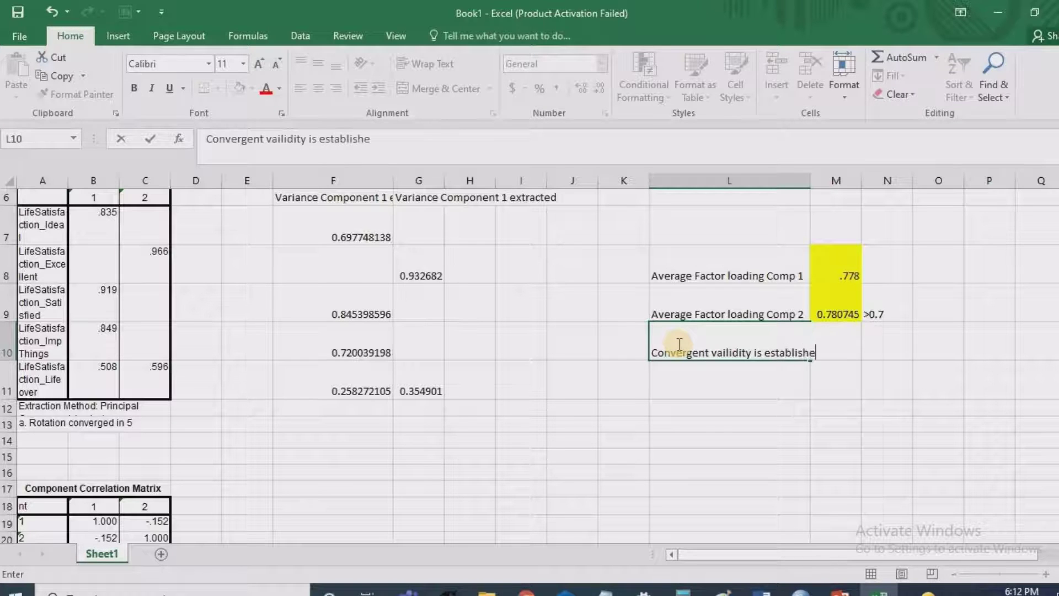
text(d)
key(Return)
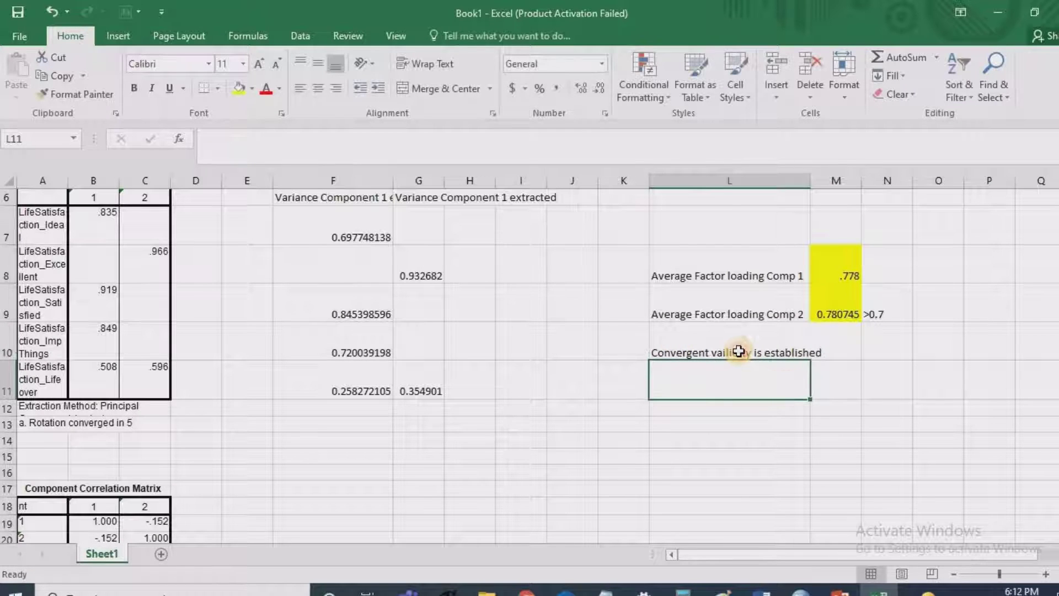
Step: Highlight the convergent validity conclusion in cell L10 with a yellow fill
click(737, 350)
click(237, 88)
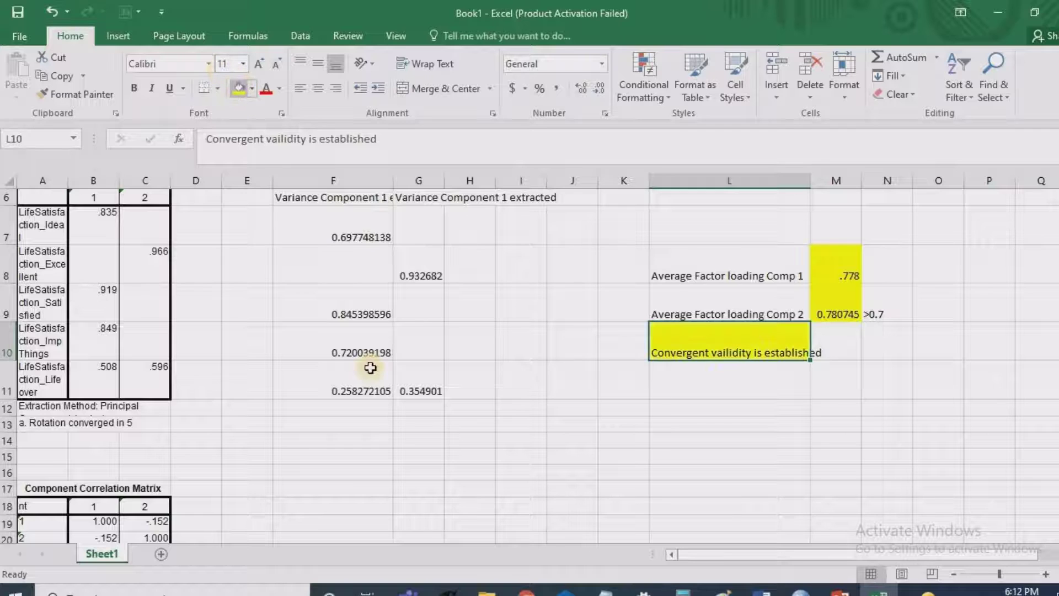
Step: Calculate the average of the extracted variances F7:F11 in cell F13 with the AVERAGE function
click(349, 421)
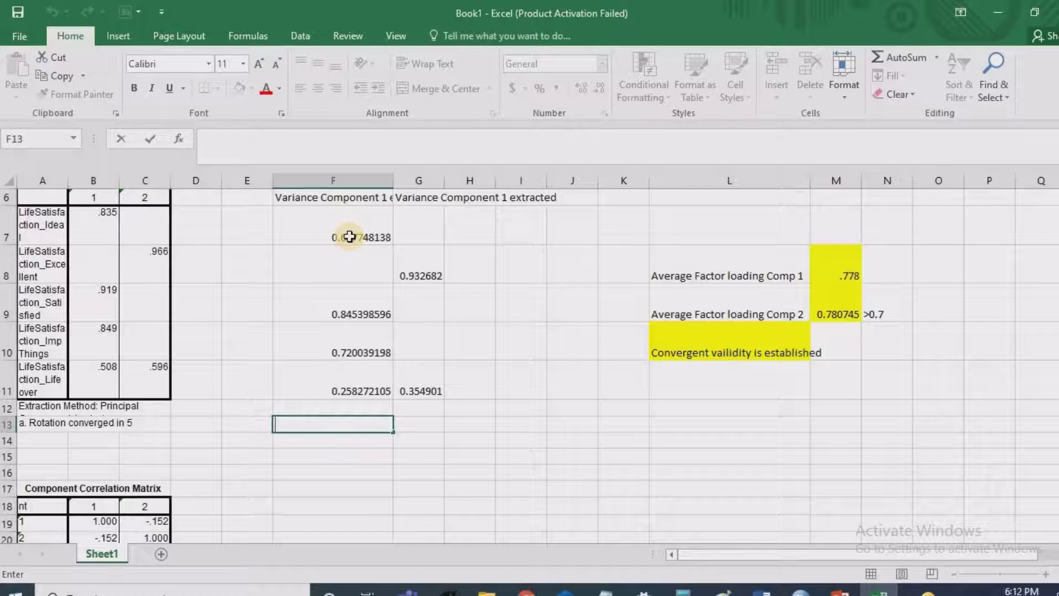
text(=averg)
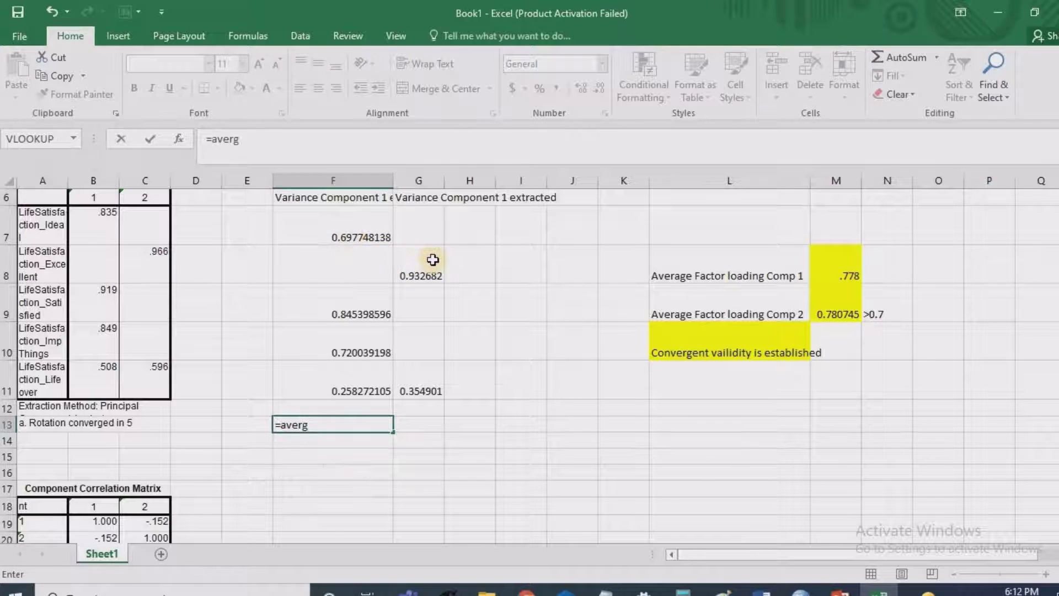
key(BackSpace)
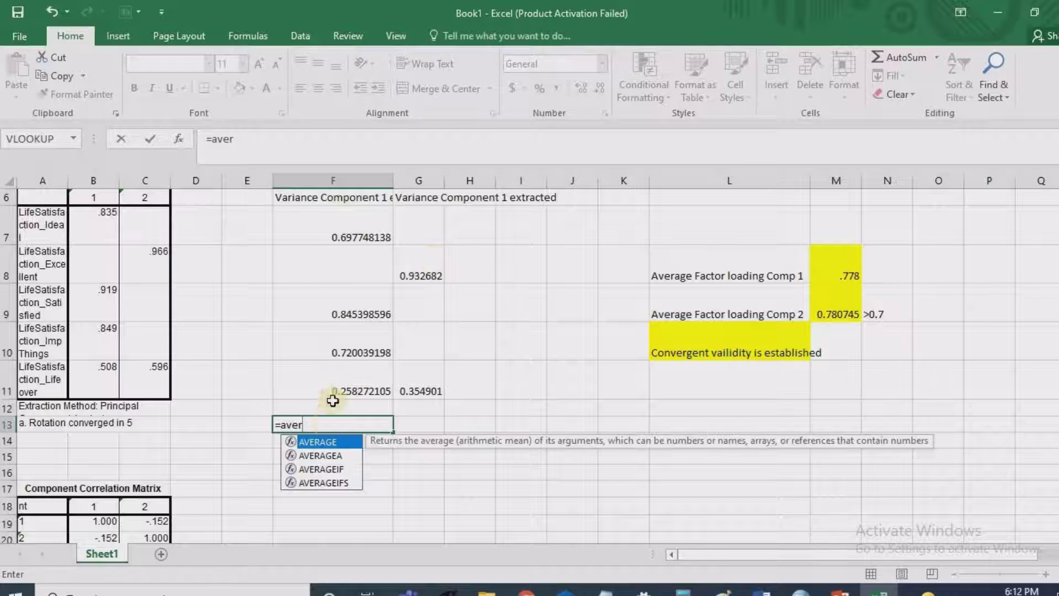
double_click(322, 443)
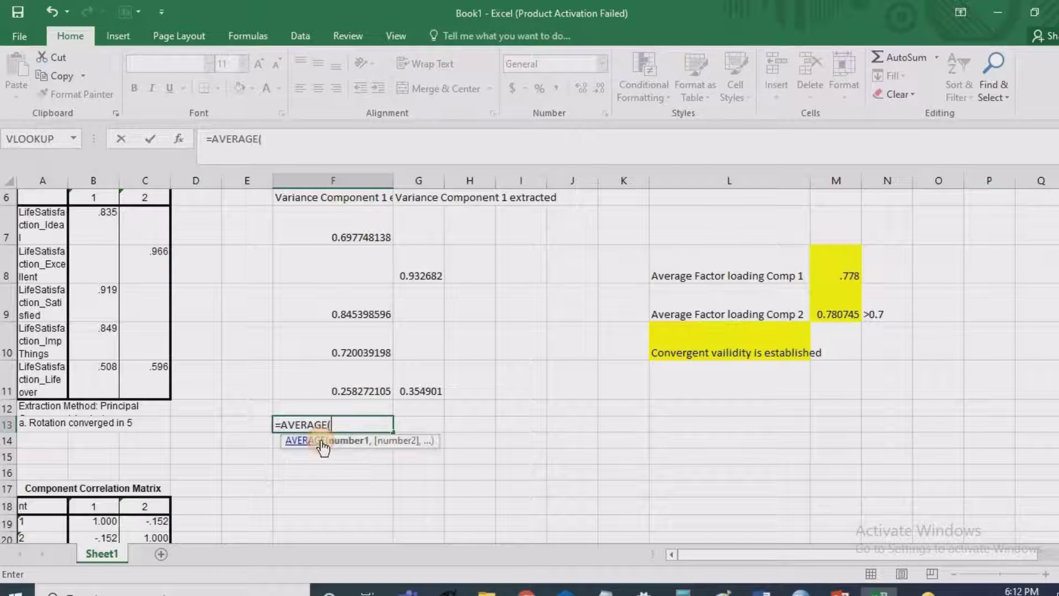
drag(343, 230, 342, 388)
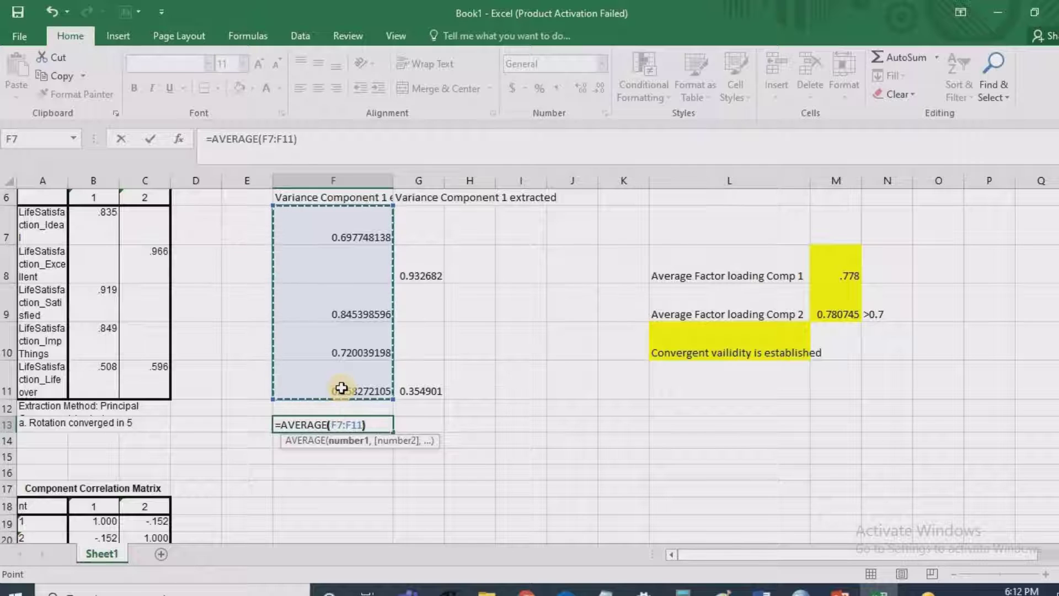
key(Return)
Step: Copy the average formula from F13 across to G13 and check that it covers G7:G11
click(420, 425)
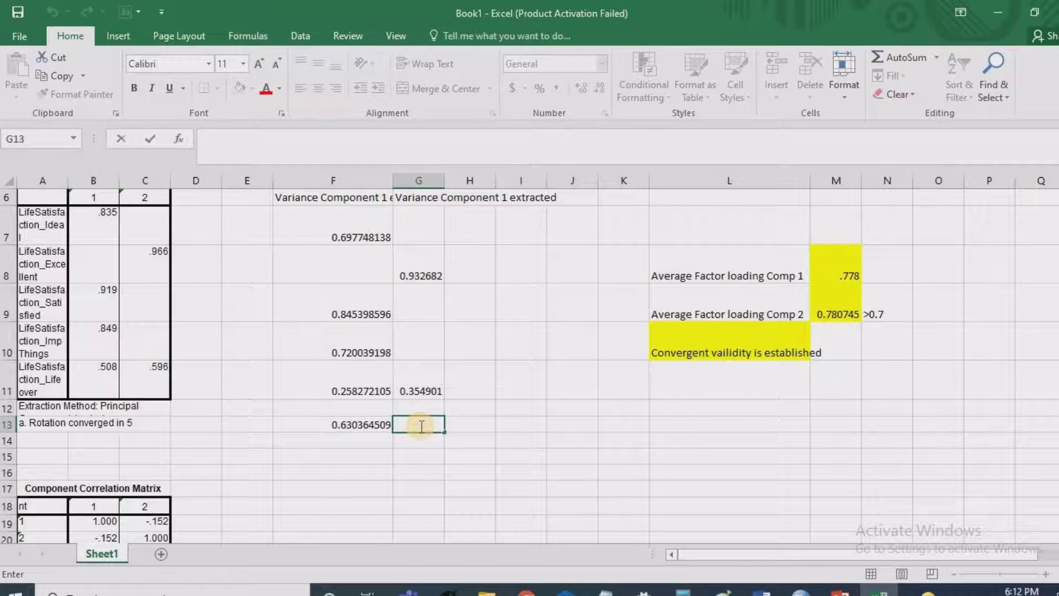
click(366, 429)
drag(391, 430, 428, 426)
double_click(428, 425)
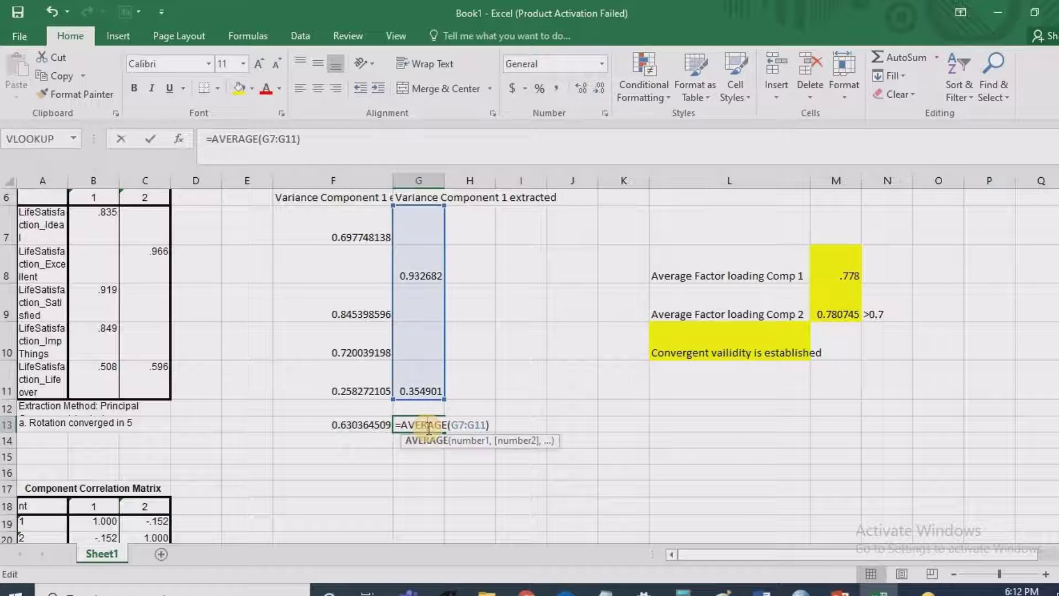
key(Return)
Step: Enter the labels "AVE comp 1" in cell F15 and "AVE comp 2" in cell F16
click(282, 453)
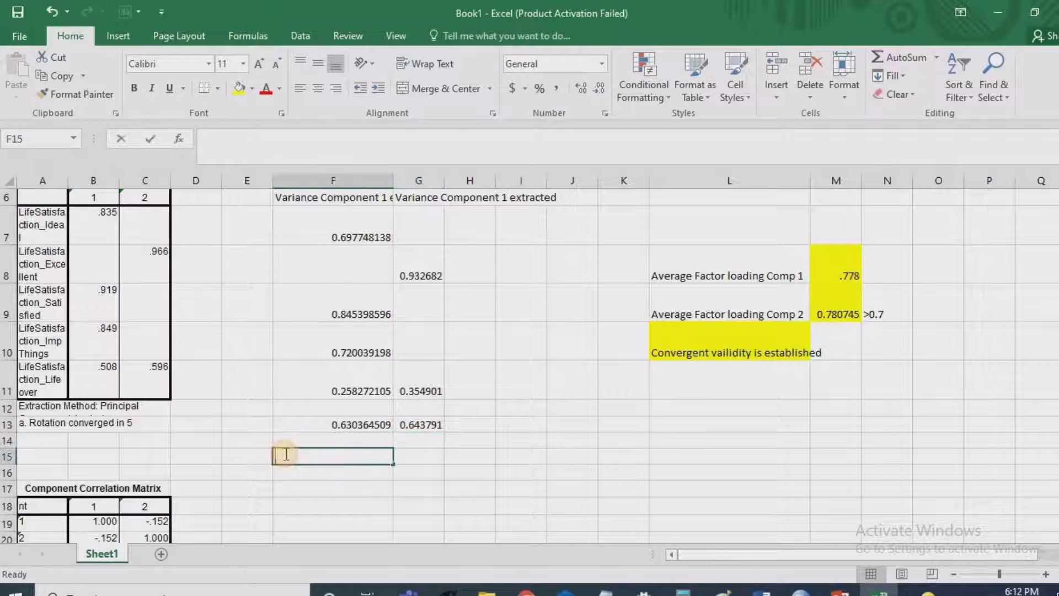
text(AVE comp 1)
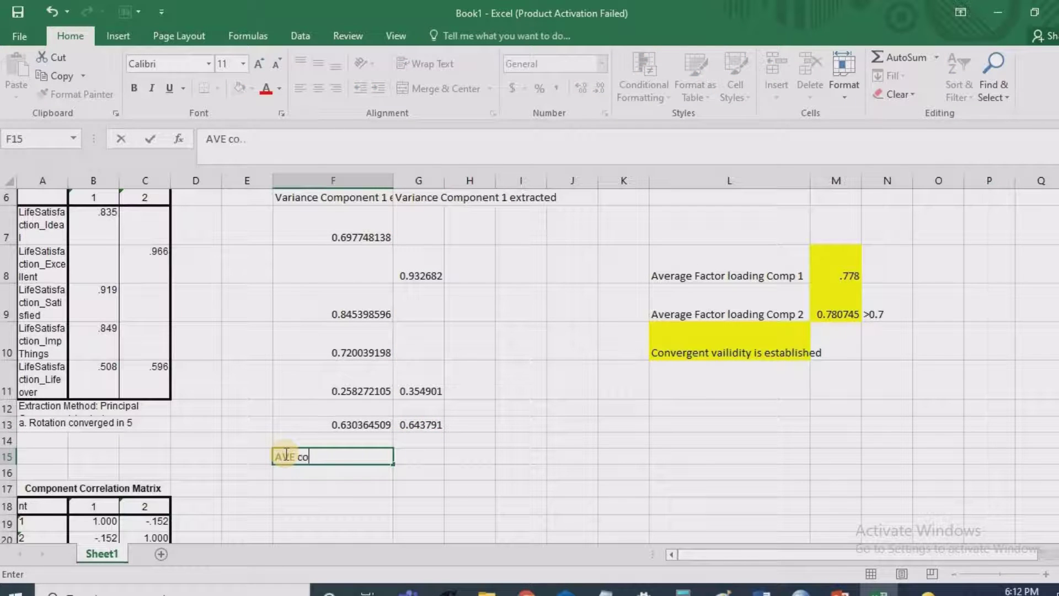
click(320, 471)
text(AVE comp 1)
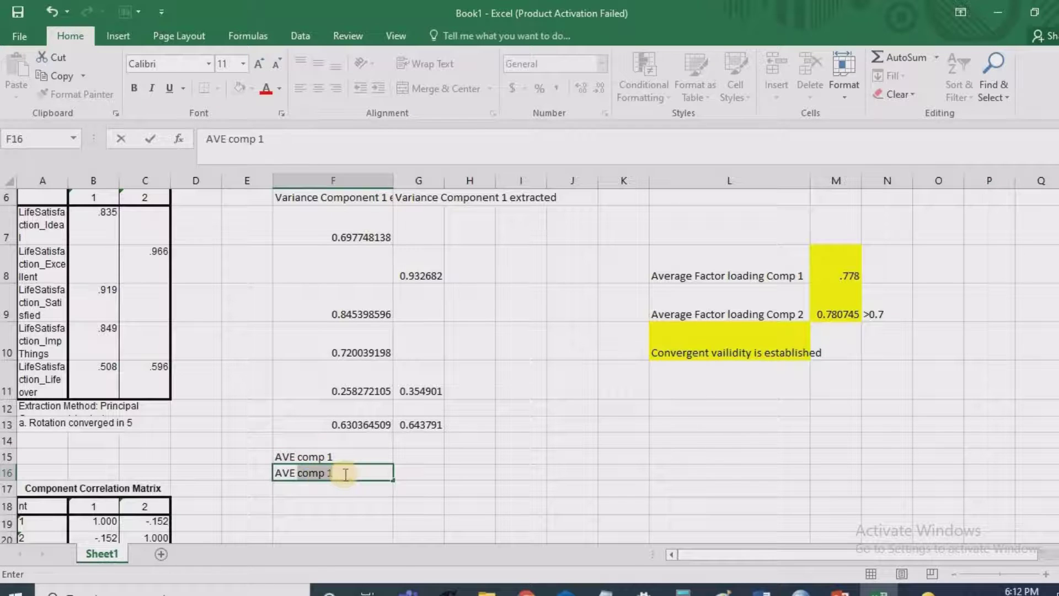
click(341, 473)
text(2)
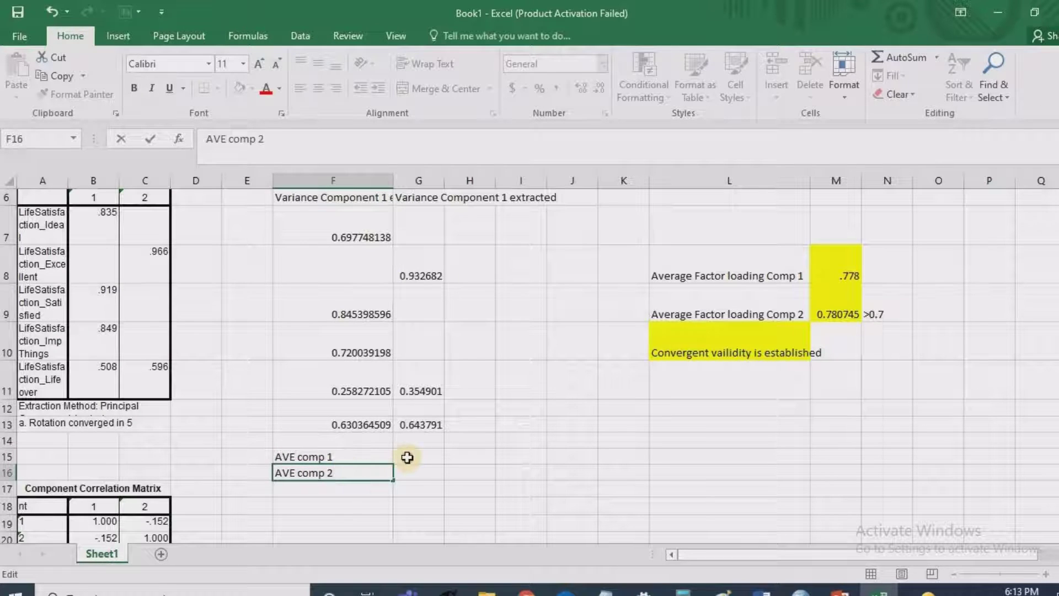
Step: Link the AVE cells to the averages, with G15 referring to F13 and G16 referring to G13
click(409, 457)
text(=)
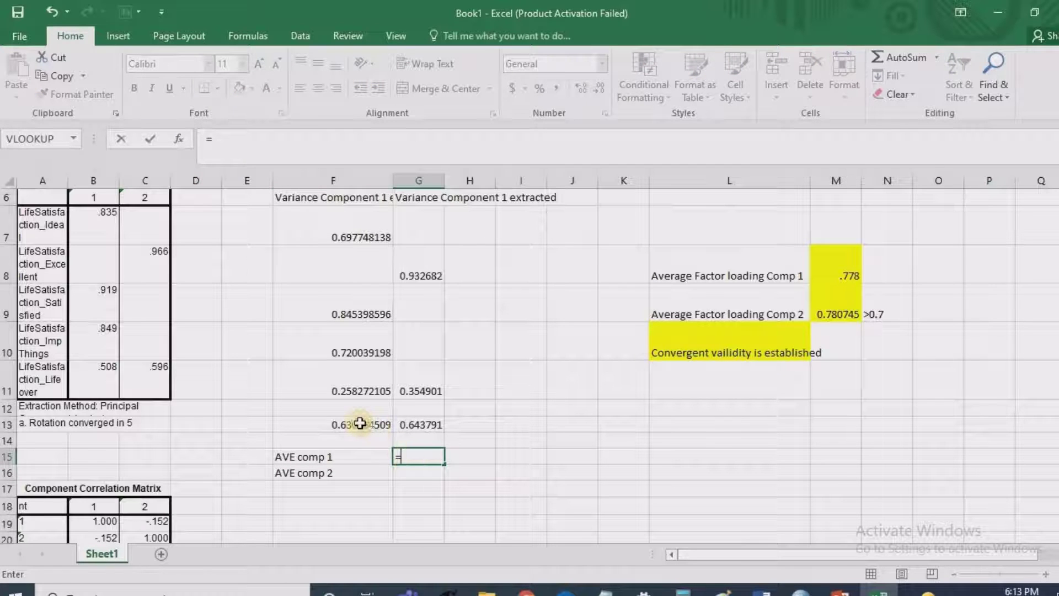
click(377, 424)
key(Return)
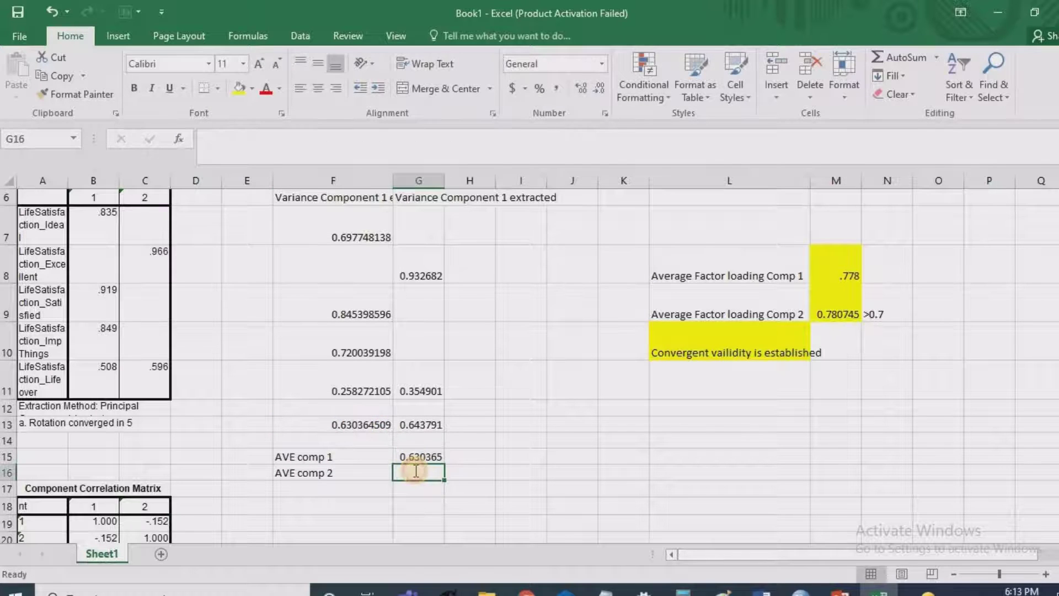
text(=)
click(408, 423)
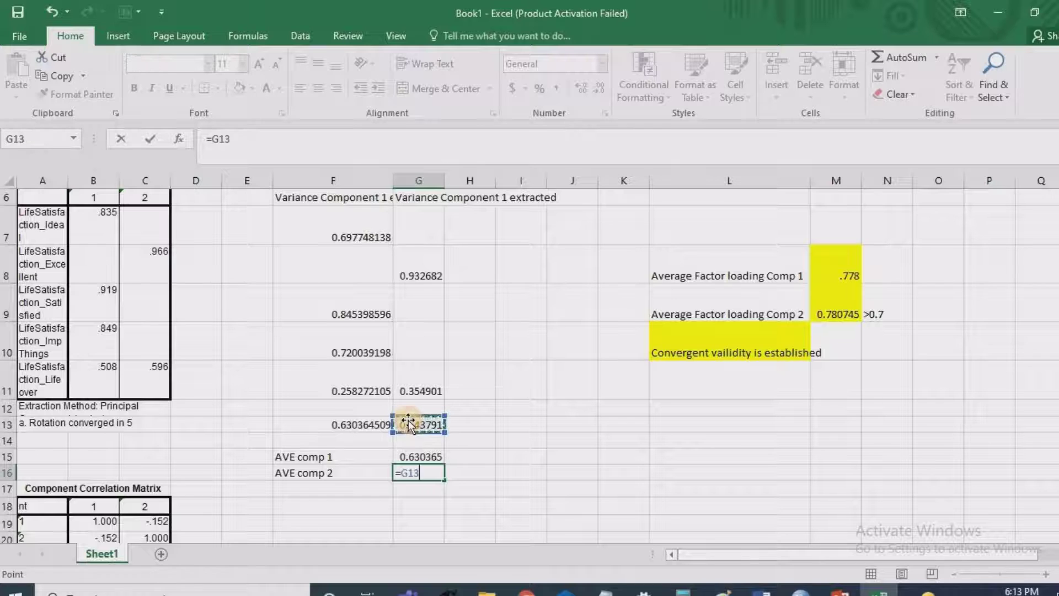
key(Return)
Step: Check the discriminant validity criterion on the PowerPoint slide, and return to Excel to square the component correlation in H15 by multiplying C19 by itself
key(alt+Tab)
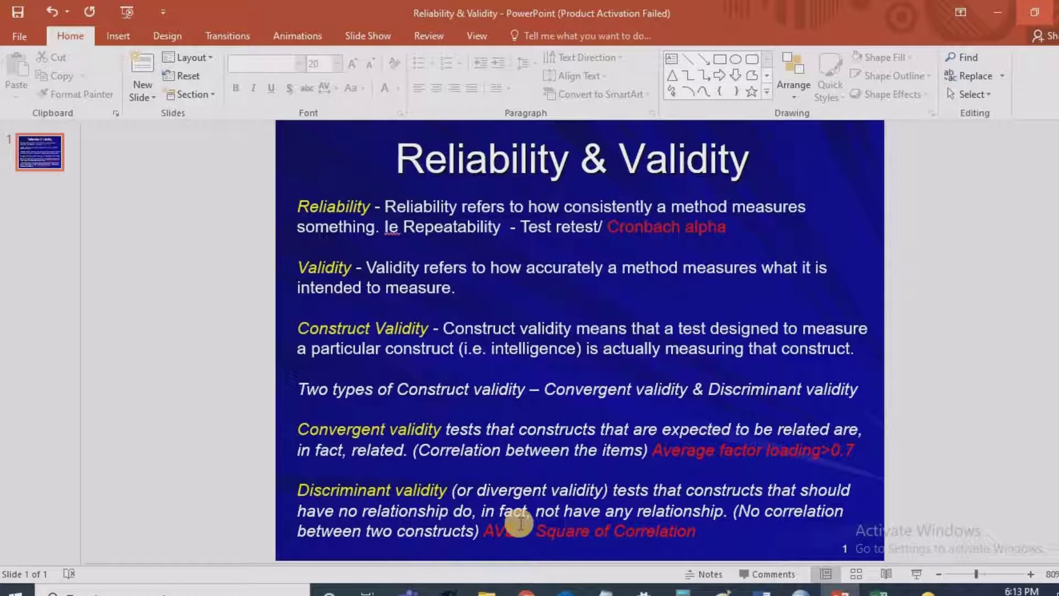
key(alt+Tab)
click(462, 456)
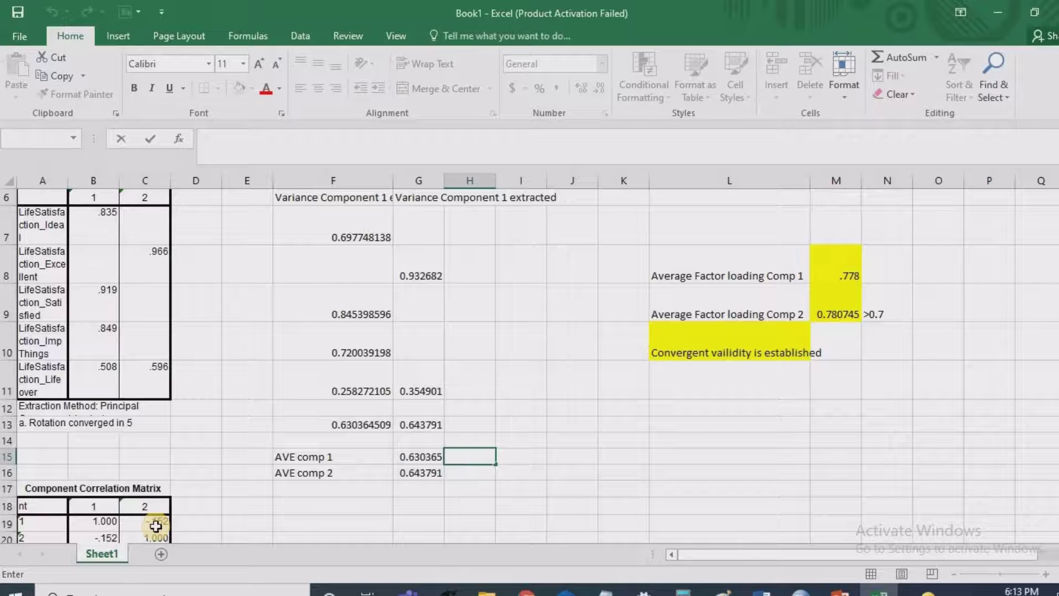
text(=)
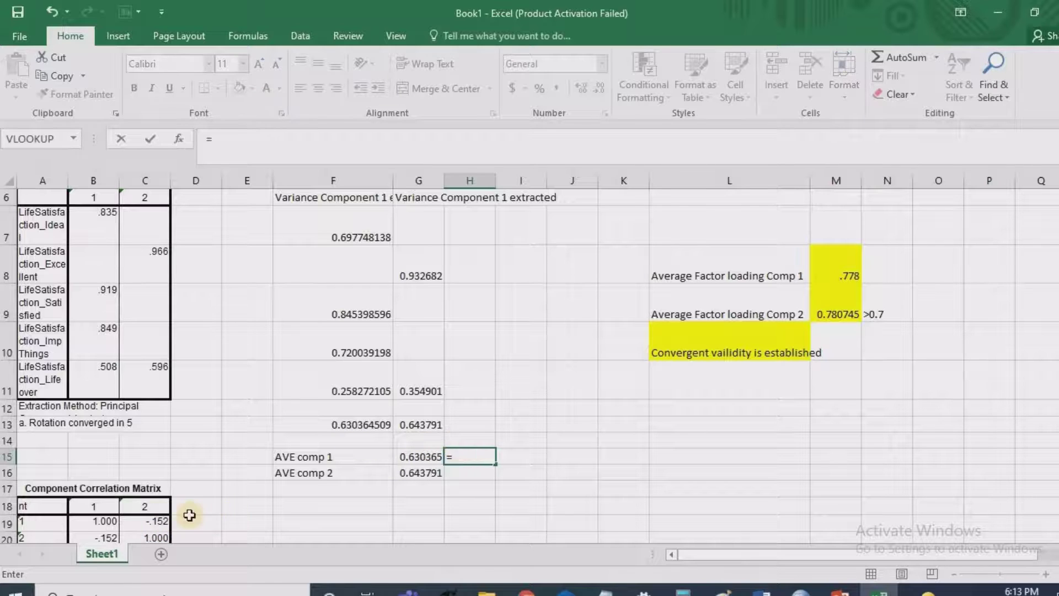
click(149, 520)
text(*)
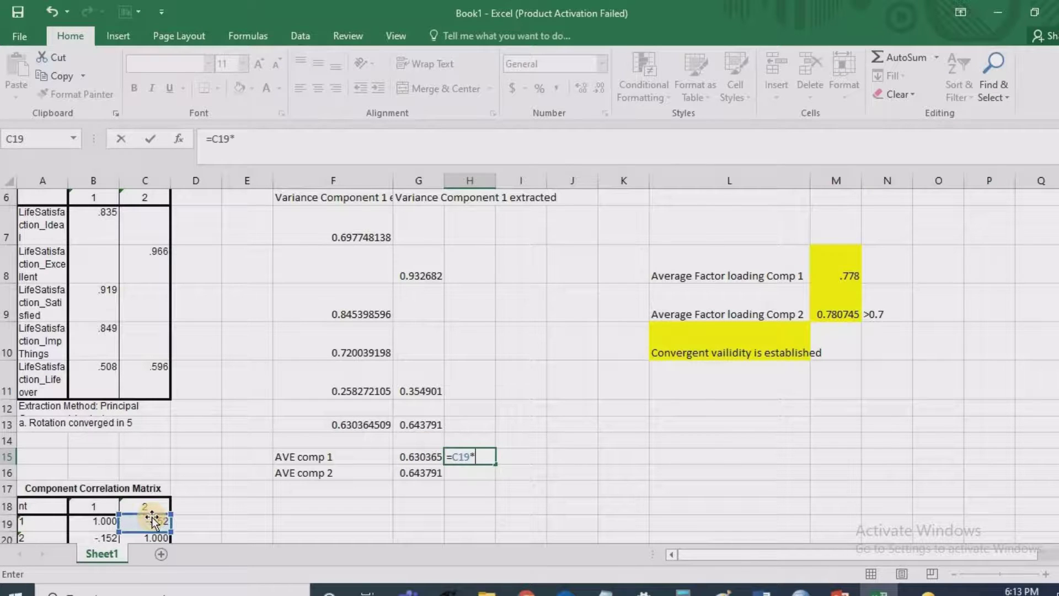
click(152, 520)
key(Return)
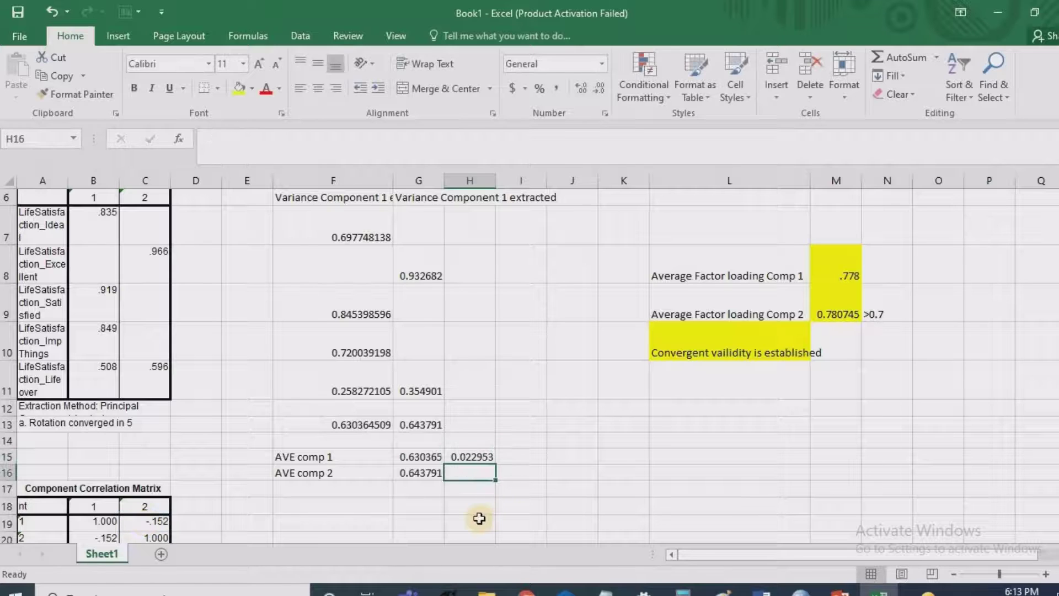
Step: Enter the squared correlation 0.0229 in cell H16 beside the component 2 AVE
text(0)
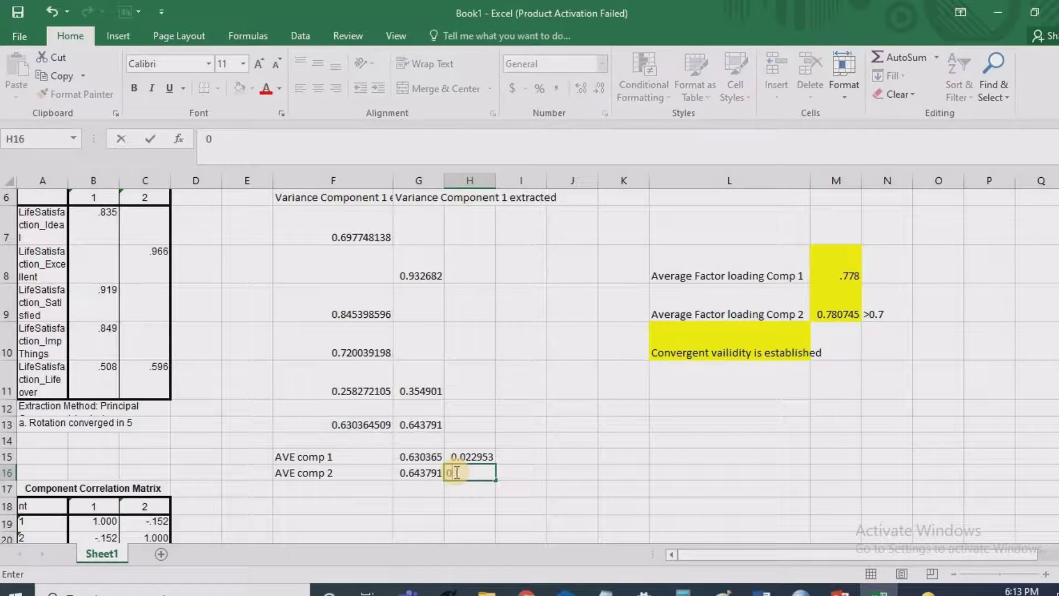
text(.0229)
click(563, 457)
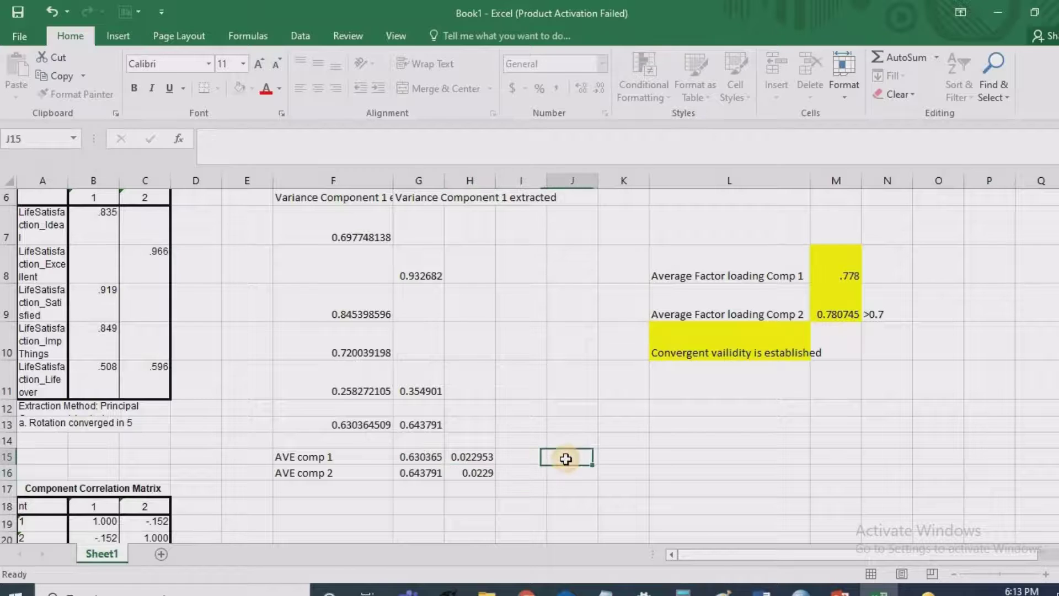
click(515, 458)
text(=)
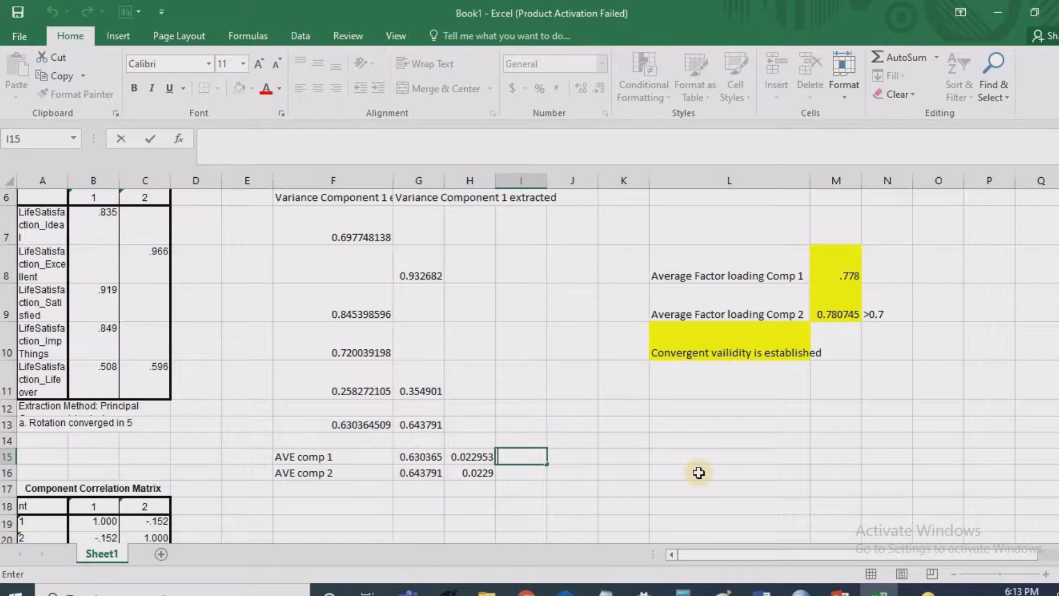
Step: Enter the note "Discrimennant validity" in cell L16
click(674, 472)
text(D)
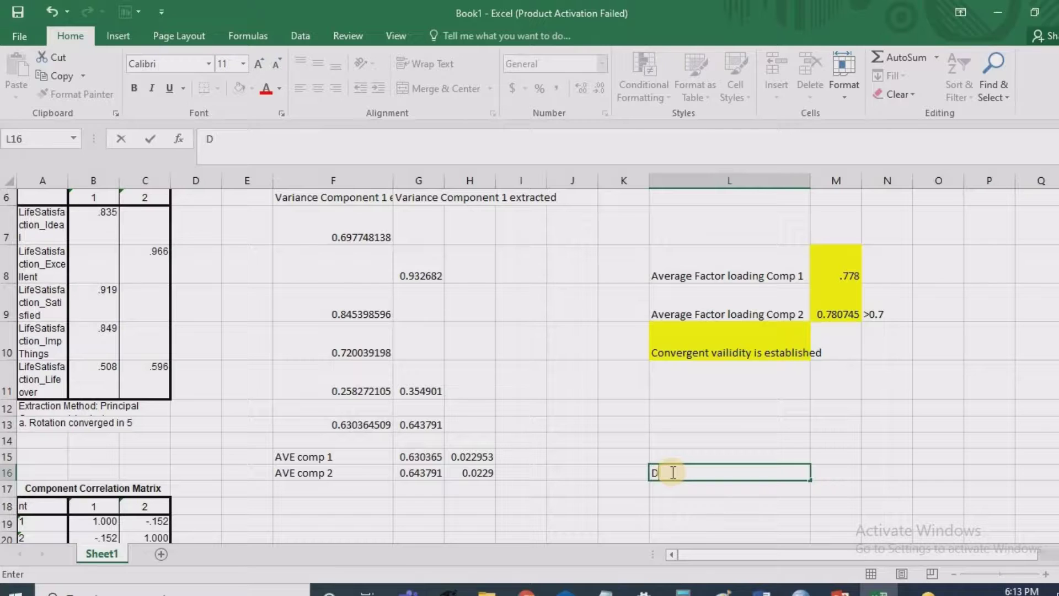
text(iscrimen)
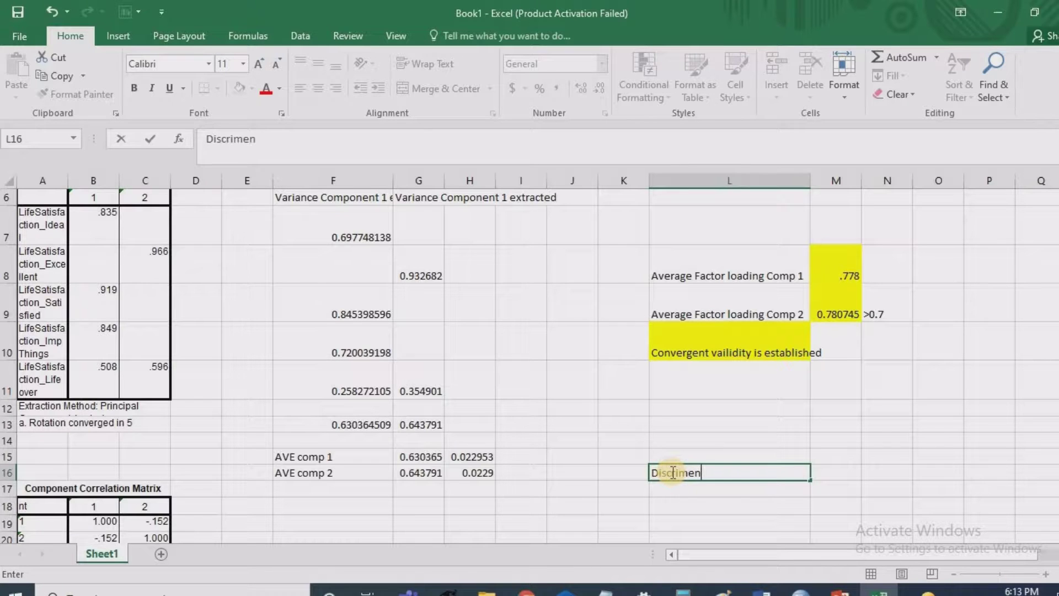
text(nant validity)
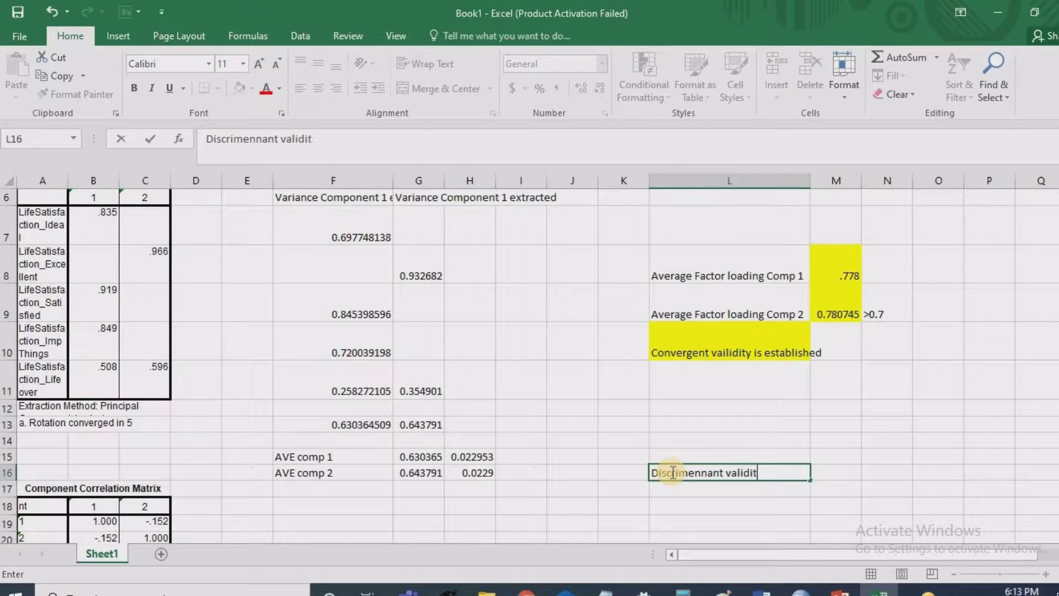
click(669, 440)
Step: Highlight the discriminant validity note in L16 with a yellow fill
click(673, 473)
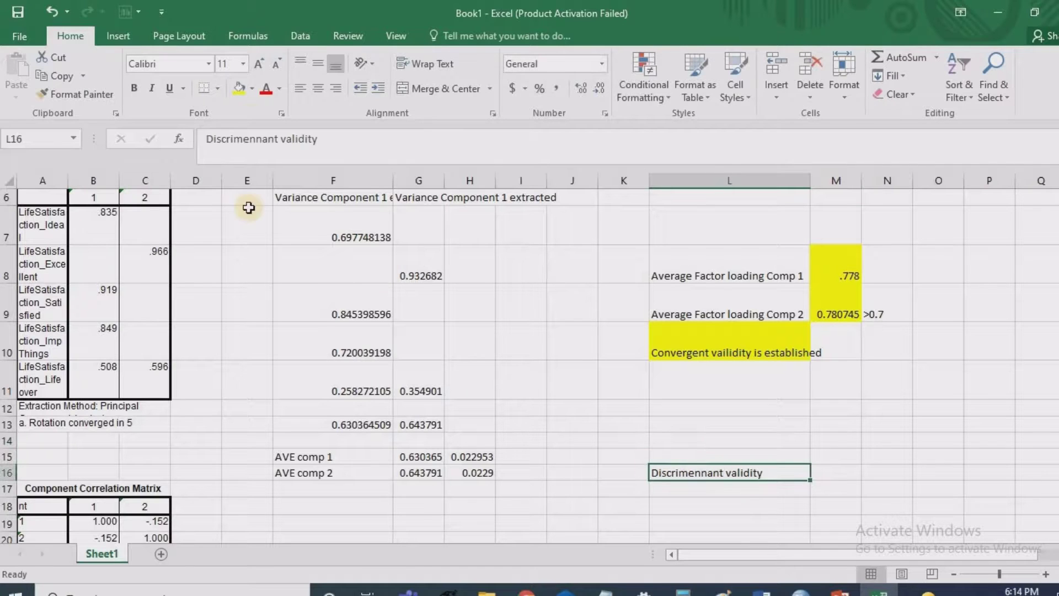
click(235, 88)
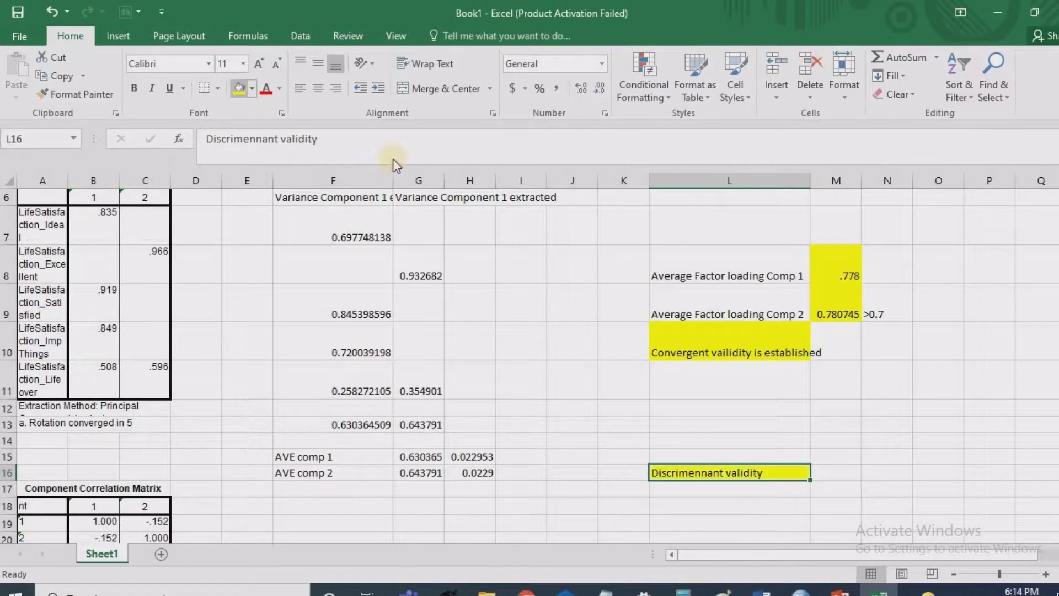
click(752, 418)
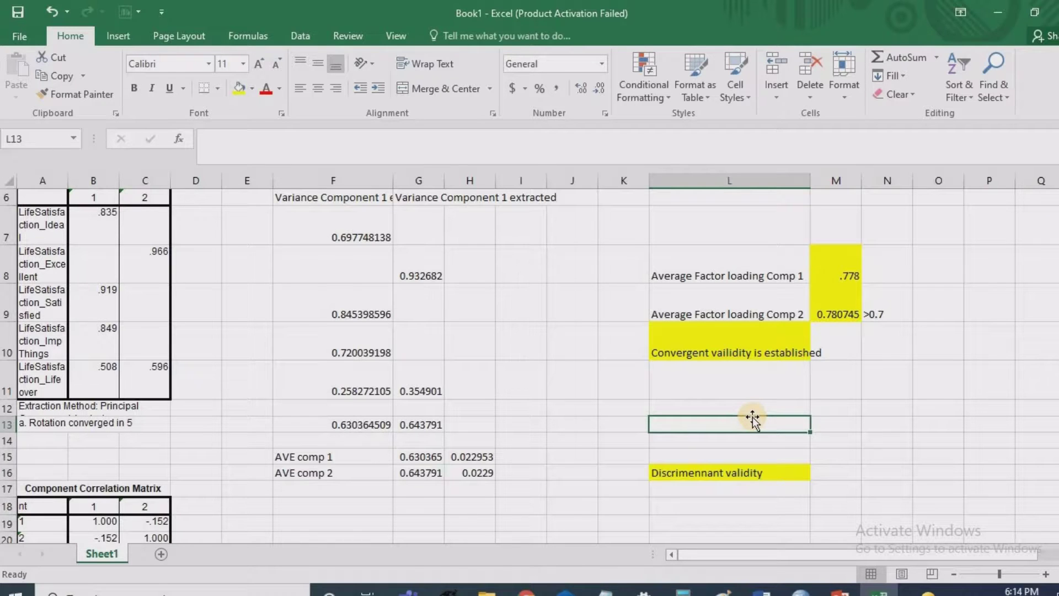